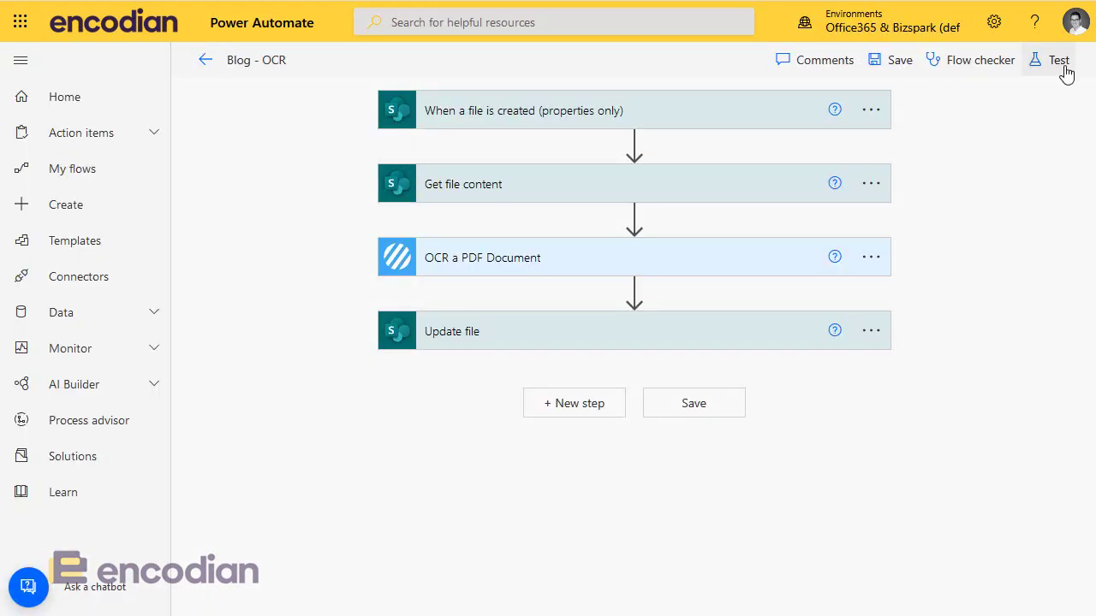
Step: Start a manual test of the flow and upload Demo Presentation 1.pptx into the Demo - OCR library
click(1061, 63)
click(853, 104)
click(853, 587)
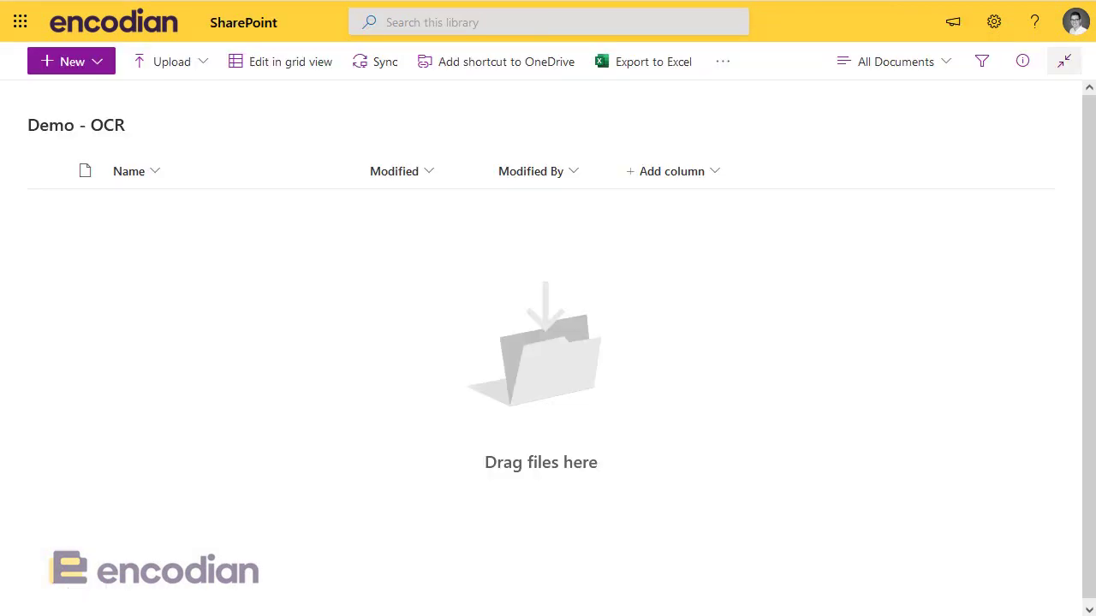
drag(827, 227, 293, 317)
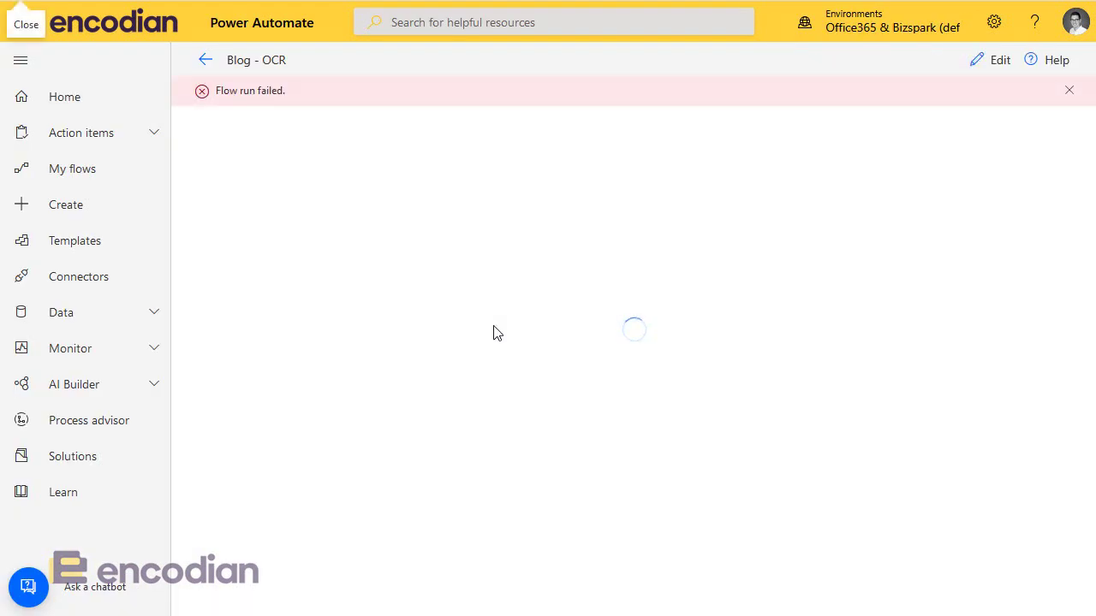
Step: Open the latest failed run and read OCR a PDF Document's 400 Bad Request error for the .pptx
click(204, 62)
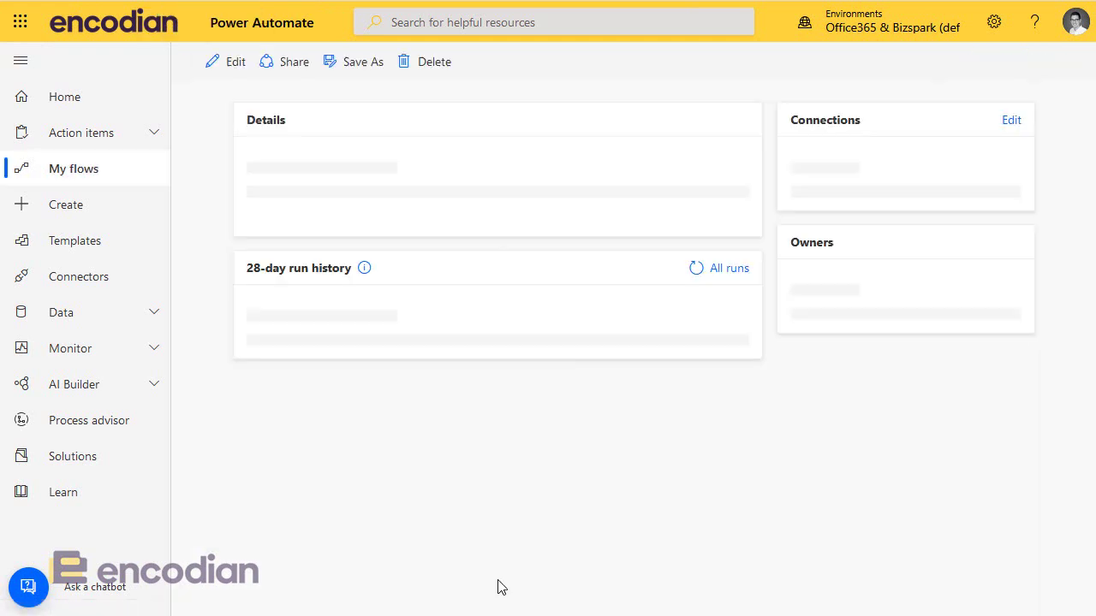
click(309, 572)
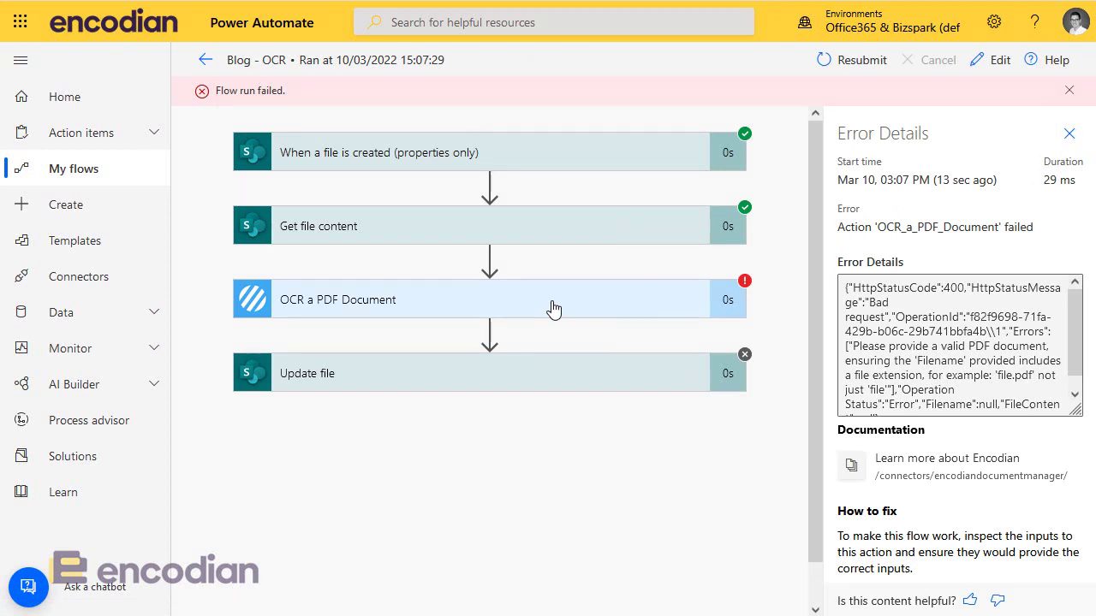
click(552, 308)
scroll(444, 326, down, 2)
scroll(443, 326, down, 1)
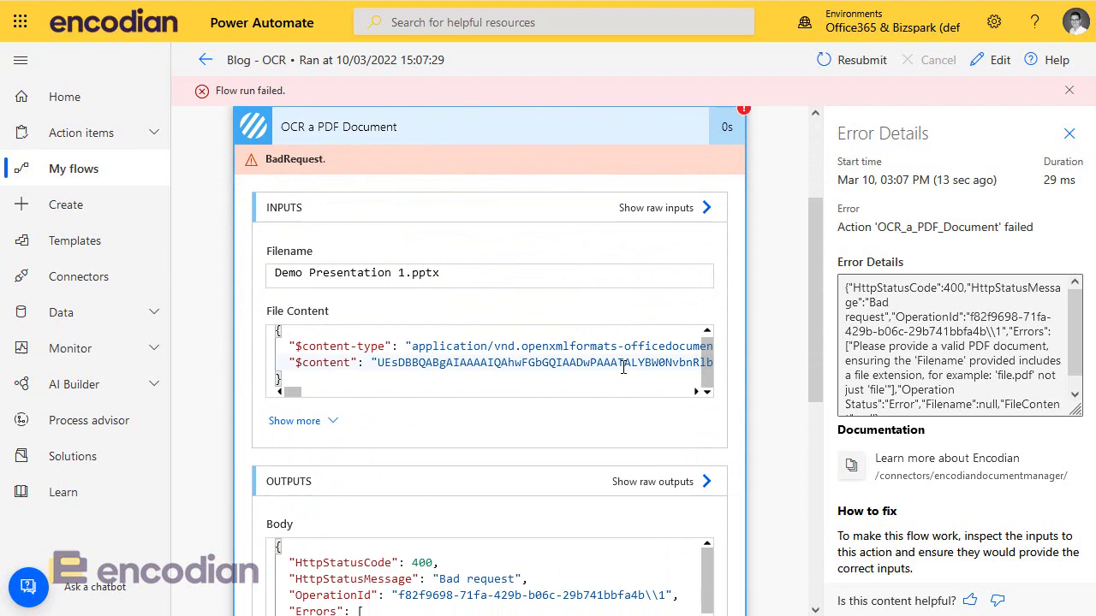
drag(820, 267, 819, 176)
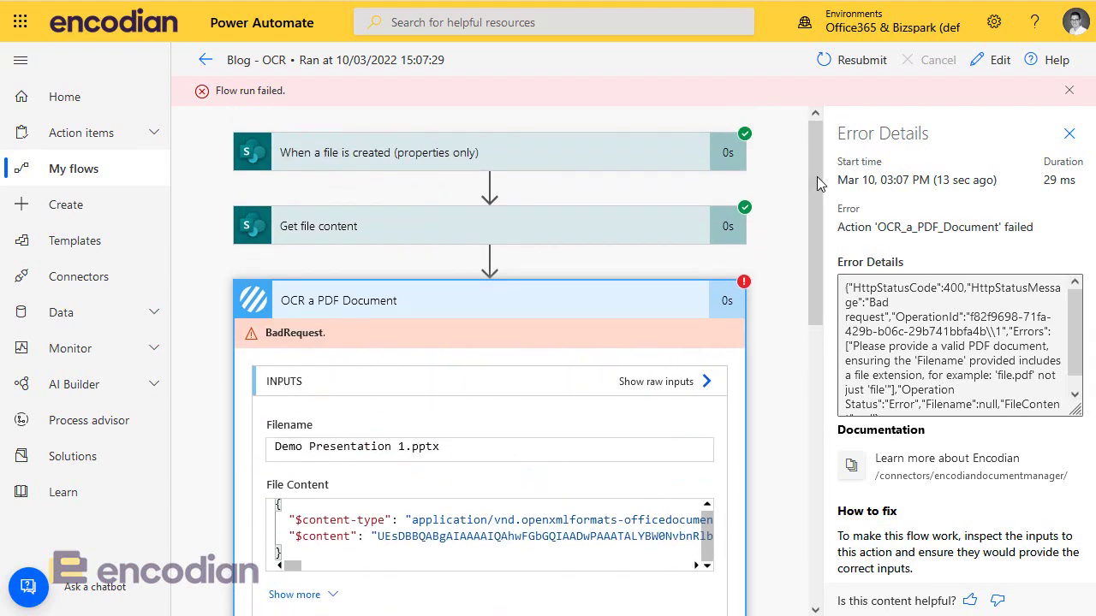
click(358, 318)
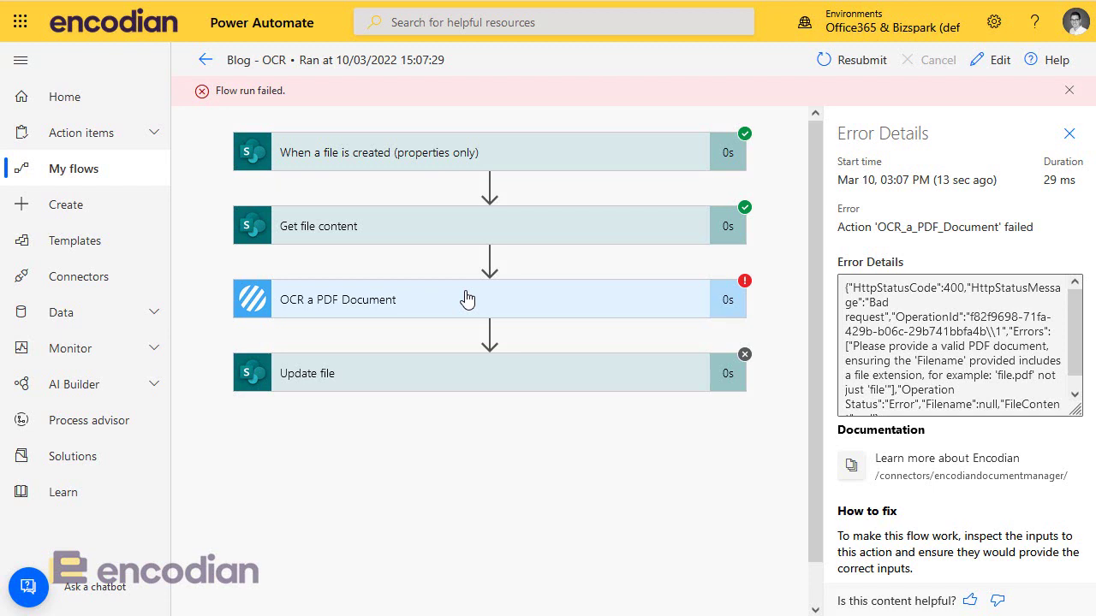
Step: In the flow editor, insert a Condition step between Get file content and OCR a PDF Document
click(997, 62)
click(633, 216)
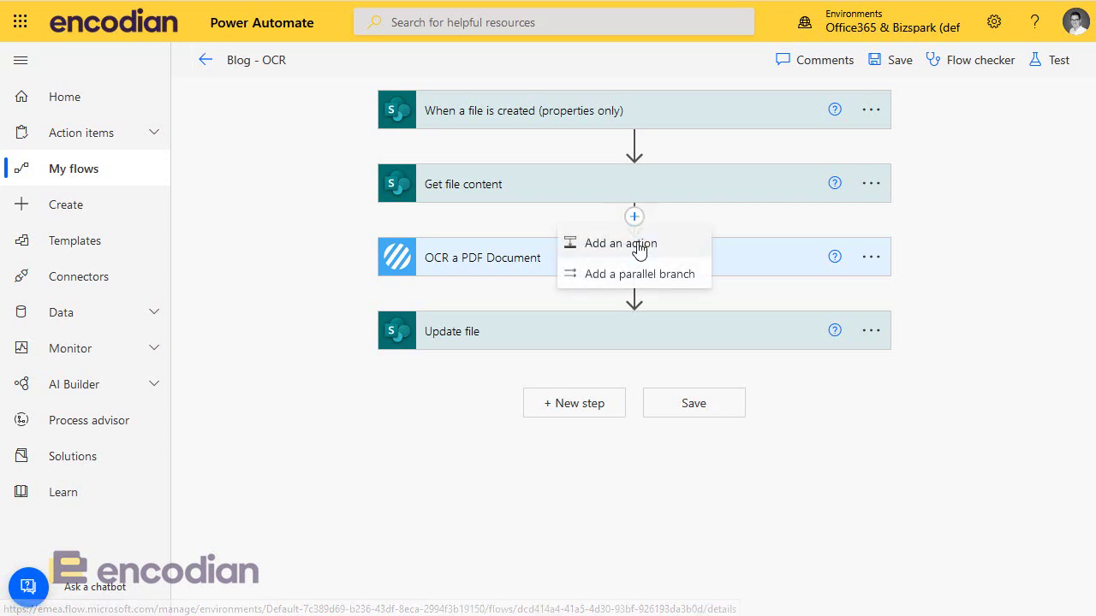
click(639, 245)
text(con)
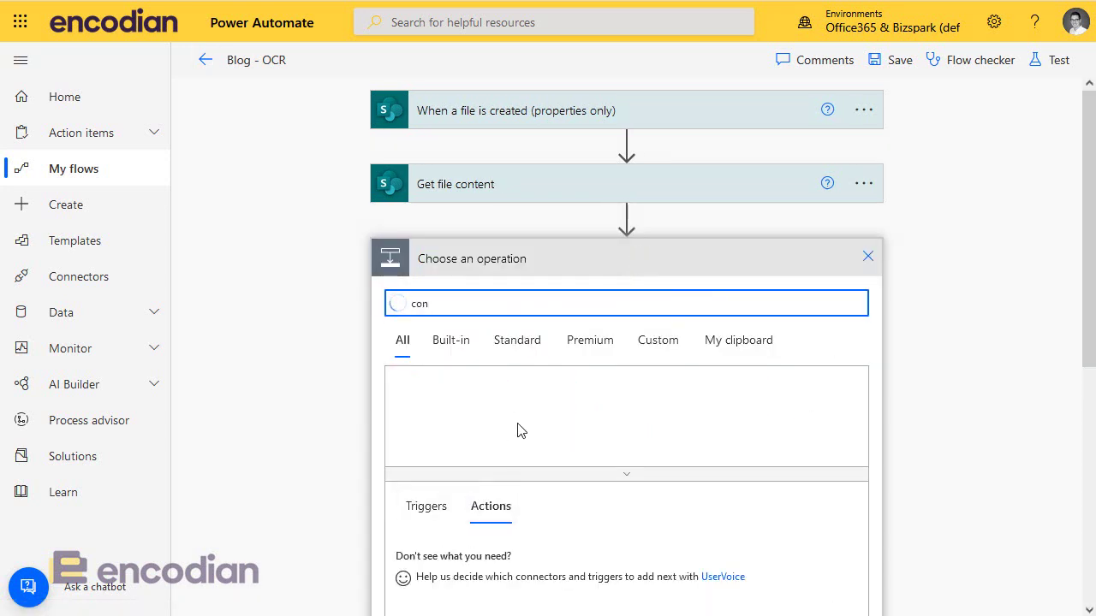
scroll(517, 431, down, 3)
scroll(517, 430, up, 1)
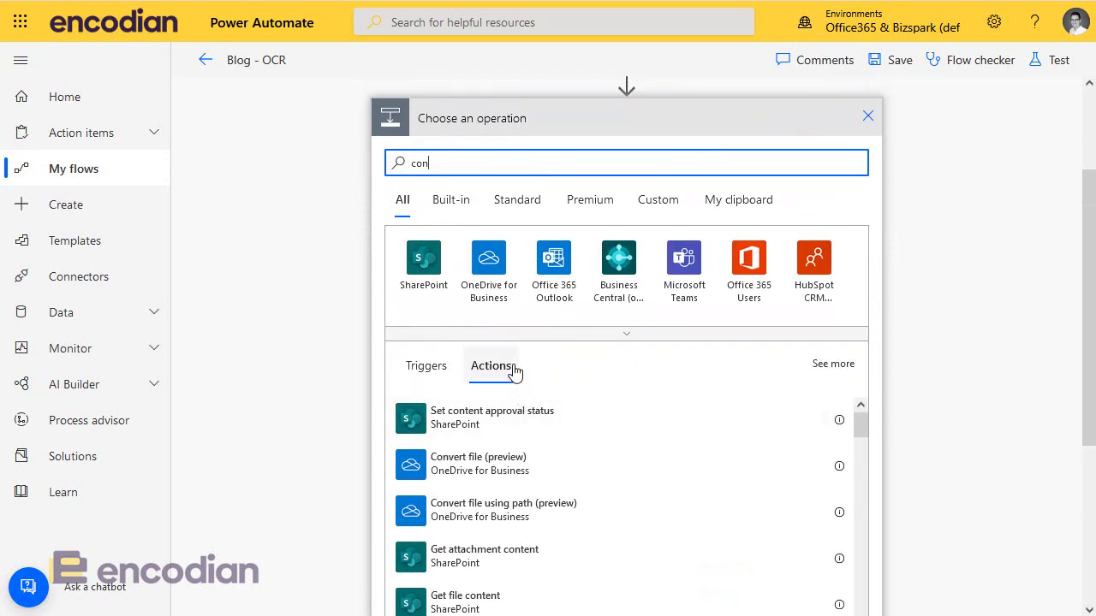
drag(452, 167, 355, 157)
text(co)
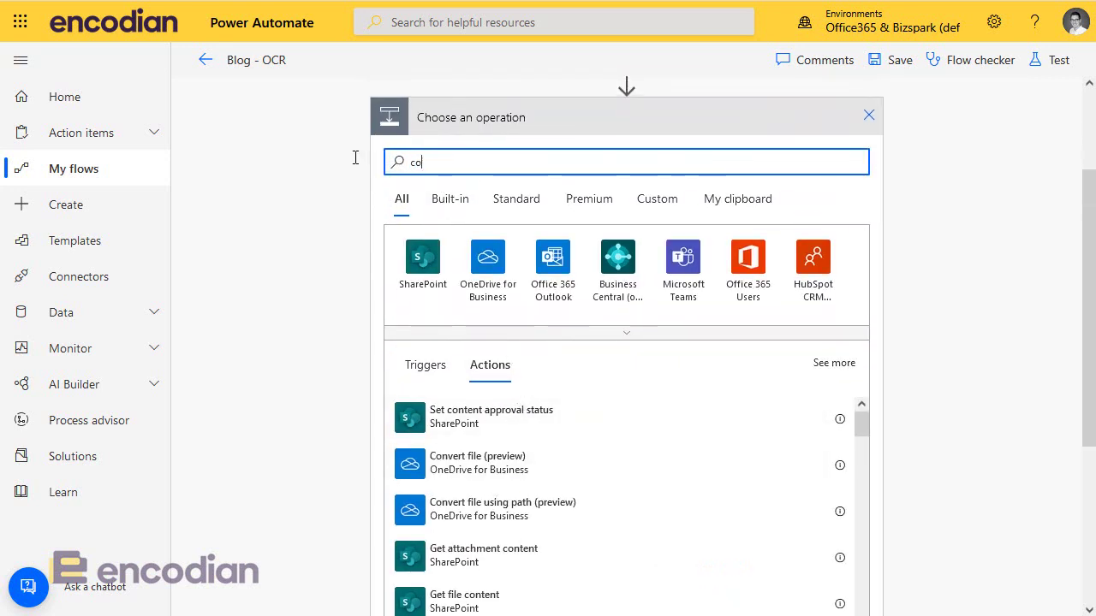
text(ndition)
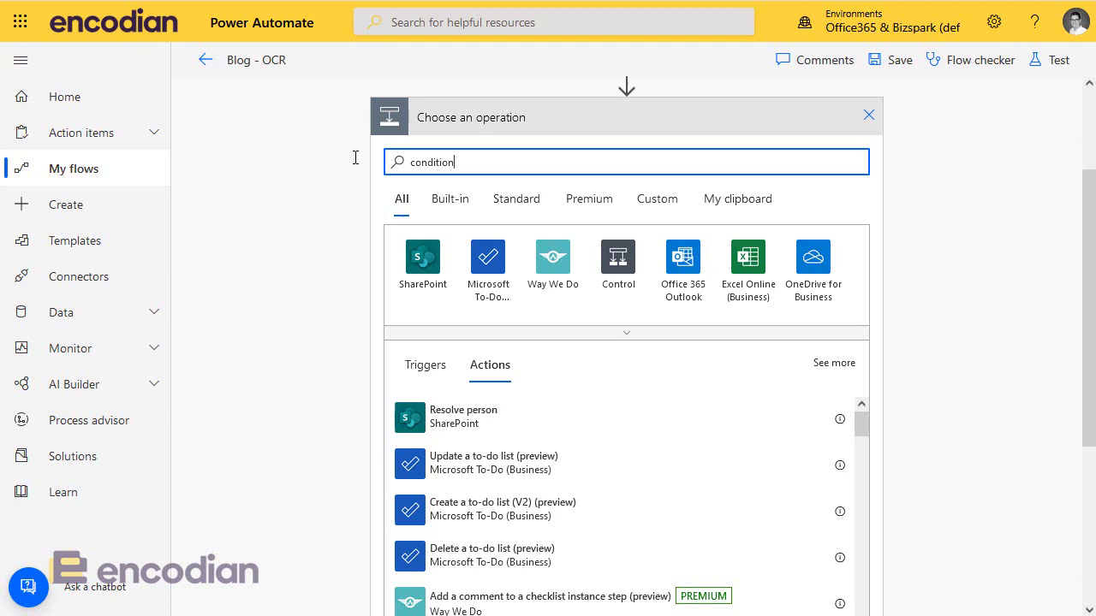
click(430, 441)
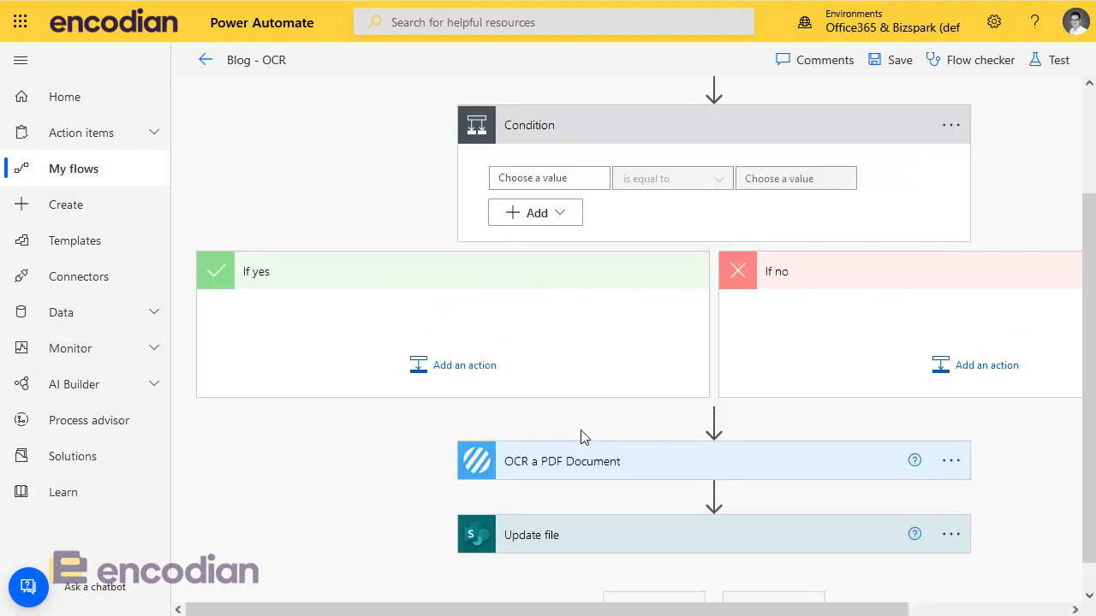
Step: Set the condition to File name with extension ends with pdf
click(541, 179)
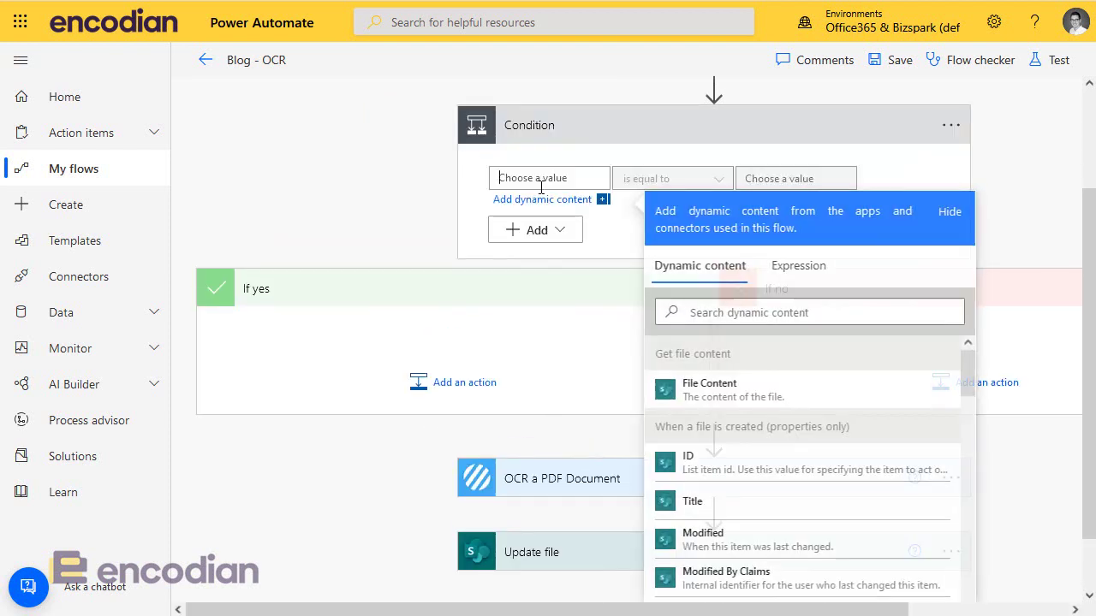
click(800, 267)
click(709, 283)
text(exten)
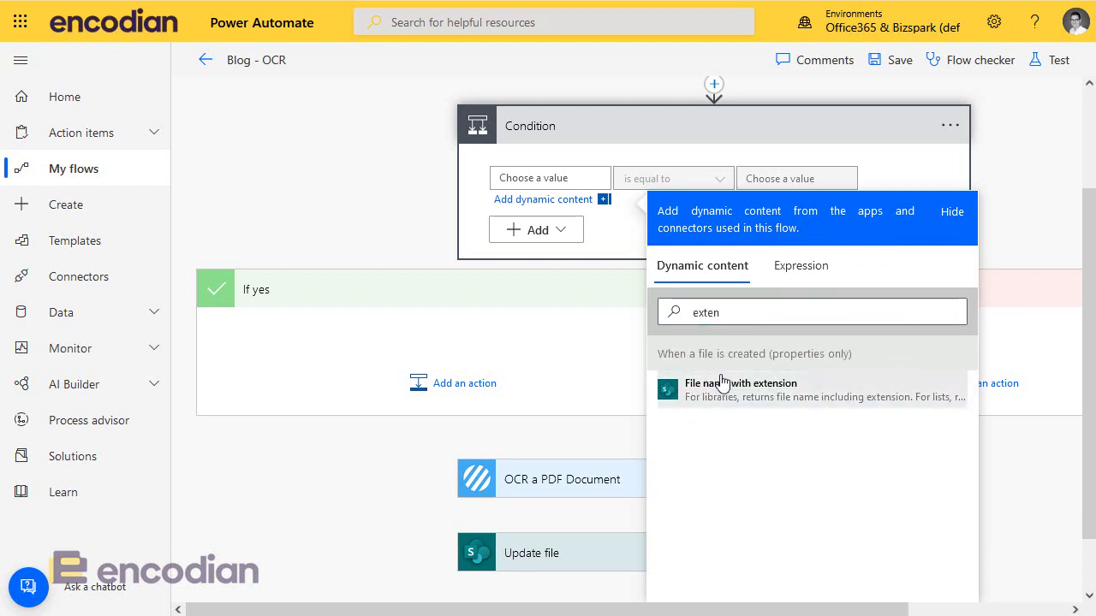
click(726, 387)
click(642, 178)
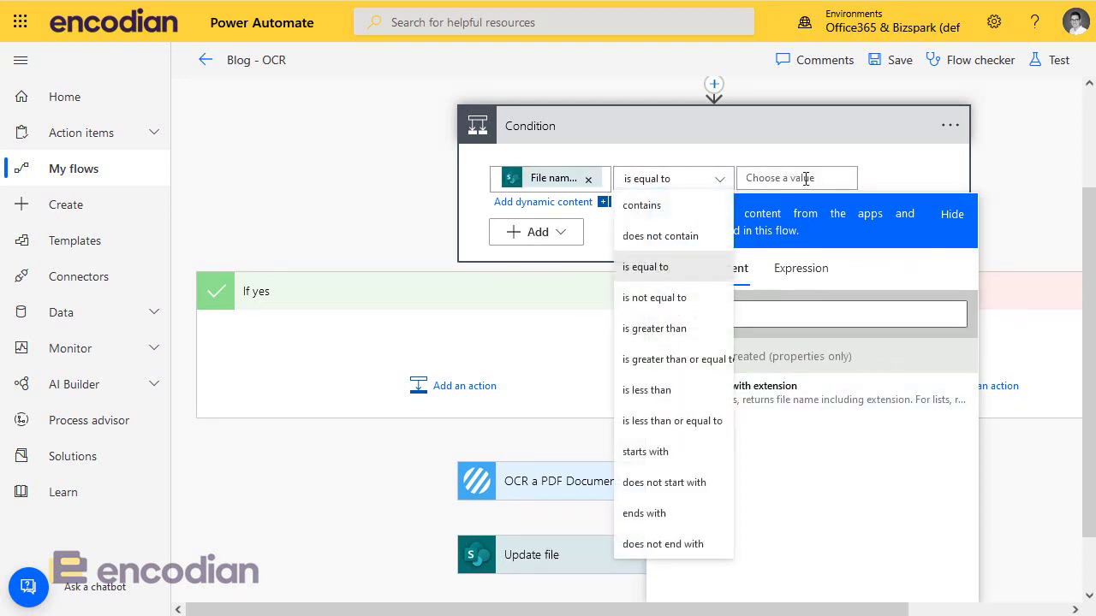
click(661, 516)
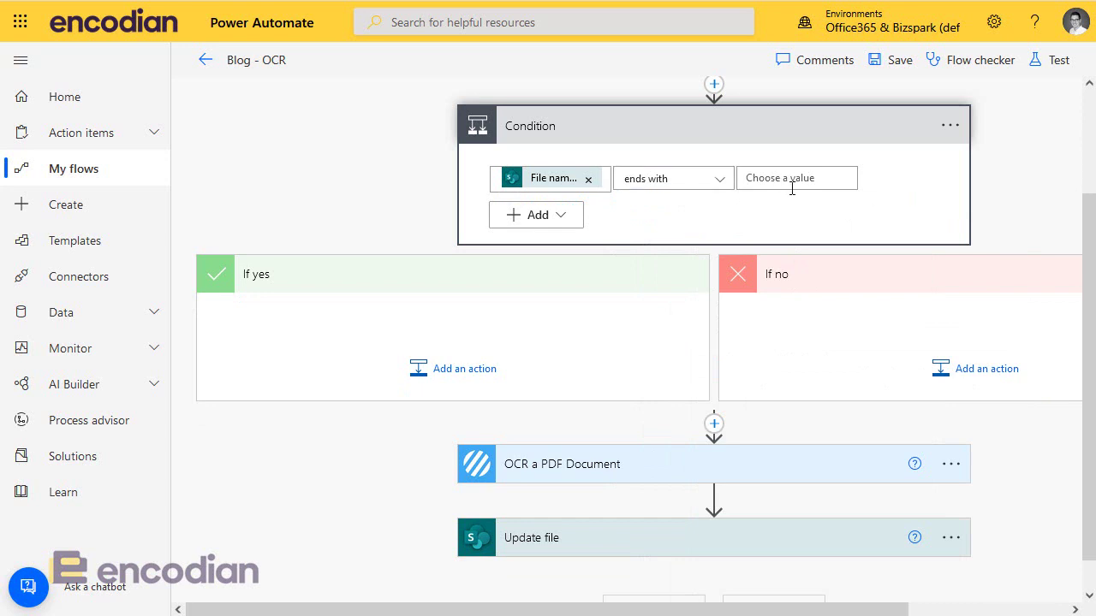
click(792, 183)
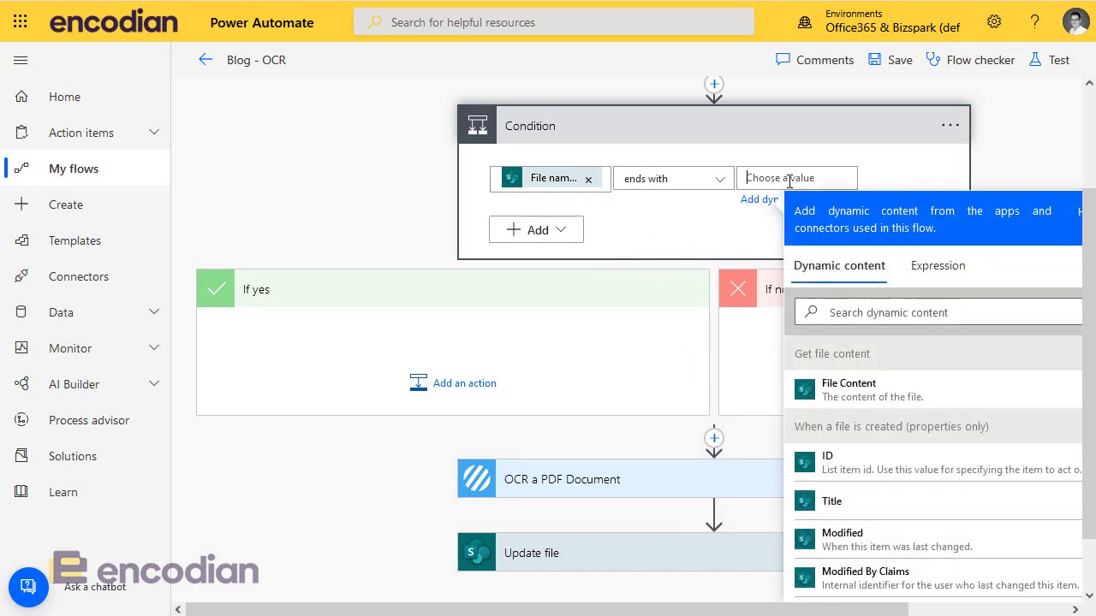
text(pdf)
Step: Move OCR a PDF Document and Update file into the If yes branch
drag(520, 489, 421, 351)
drag(695, 526, 441, 393)
scroll(887, 497, up, 2)
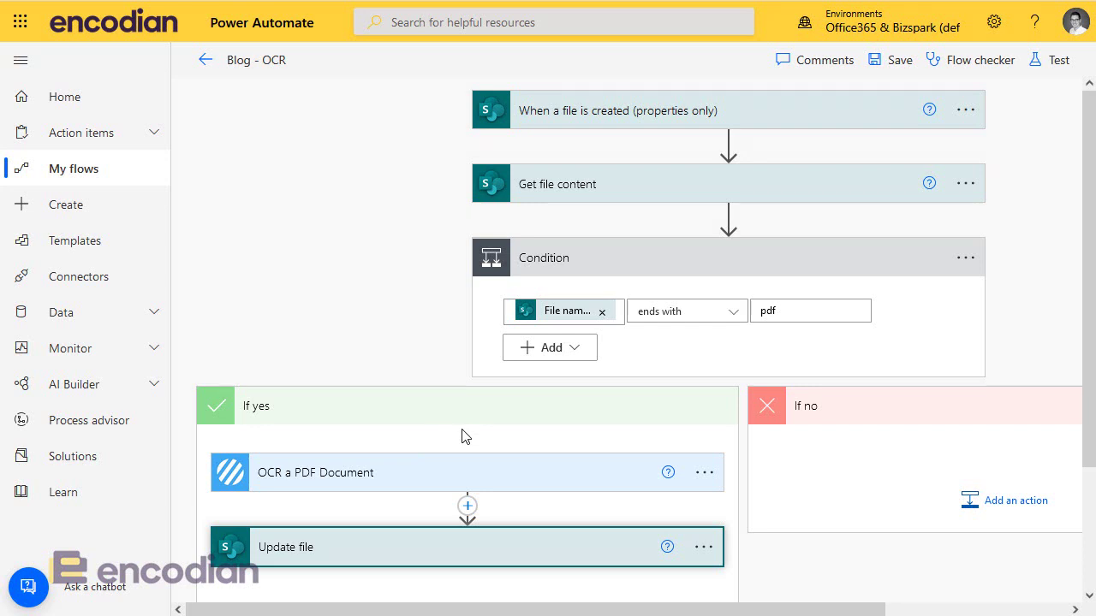
scroll(677, 436, down, 2)
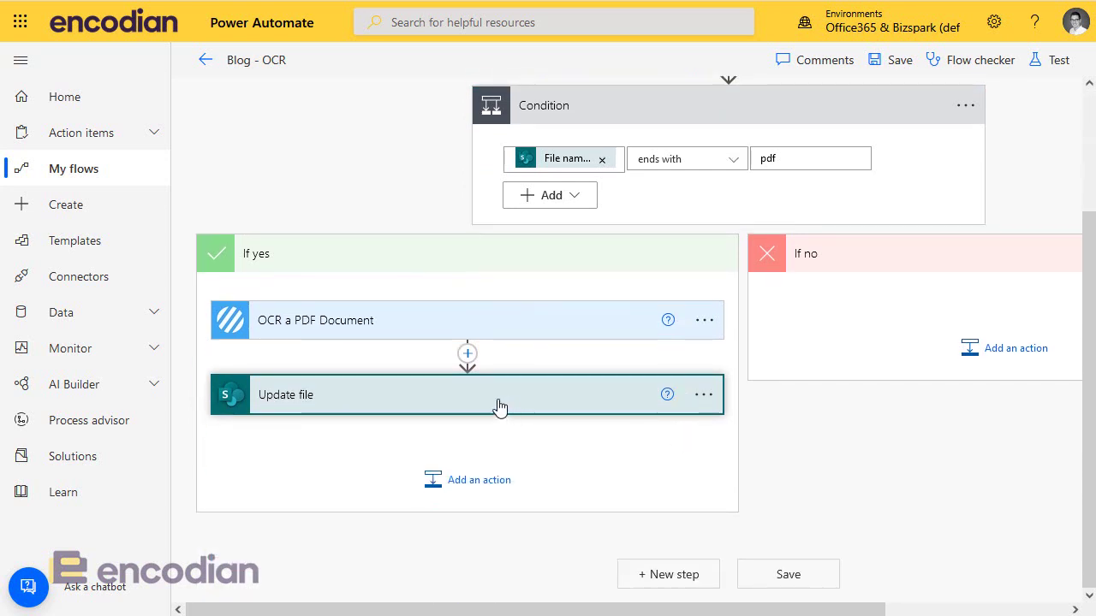
Step: Move both steps back out below the condition and delete the Condition step
drag(465, 399, 721, 542)
drag(509, 345, 768, 465)
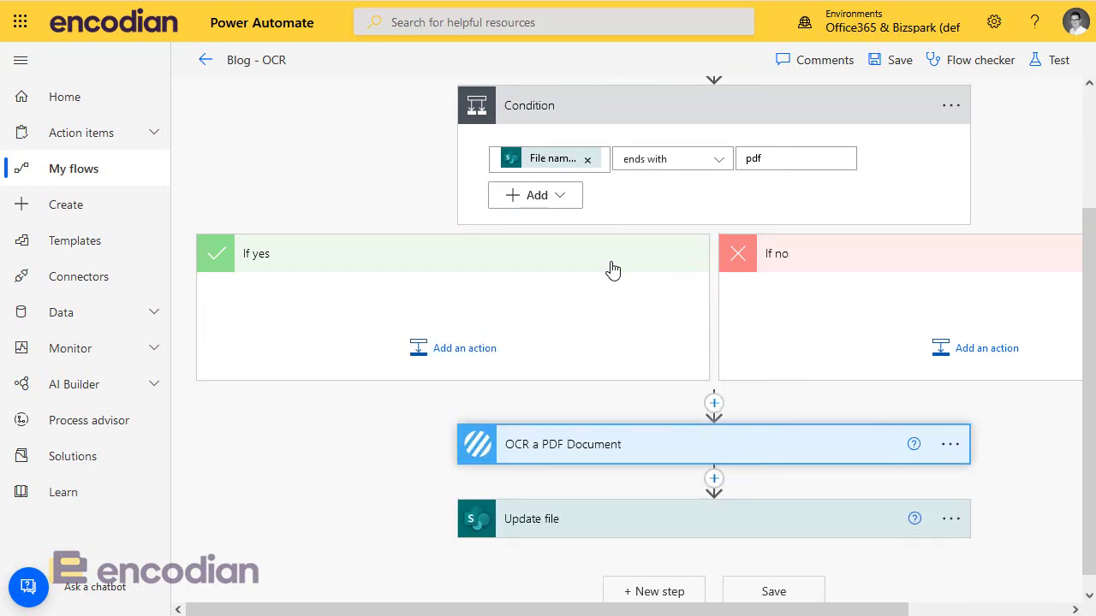
click(950, 106)
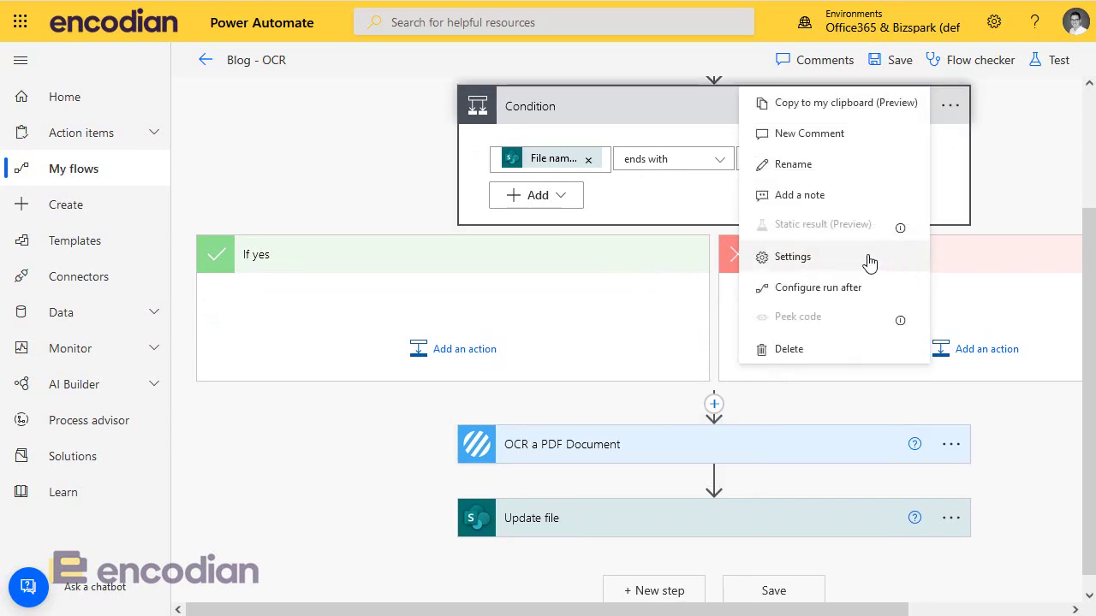
click(786, 350)
click(575, 347)
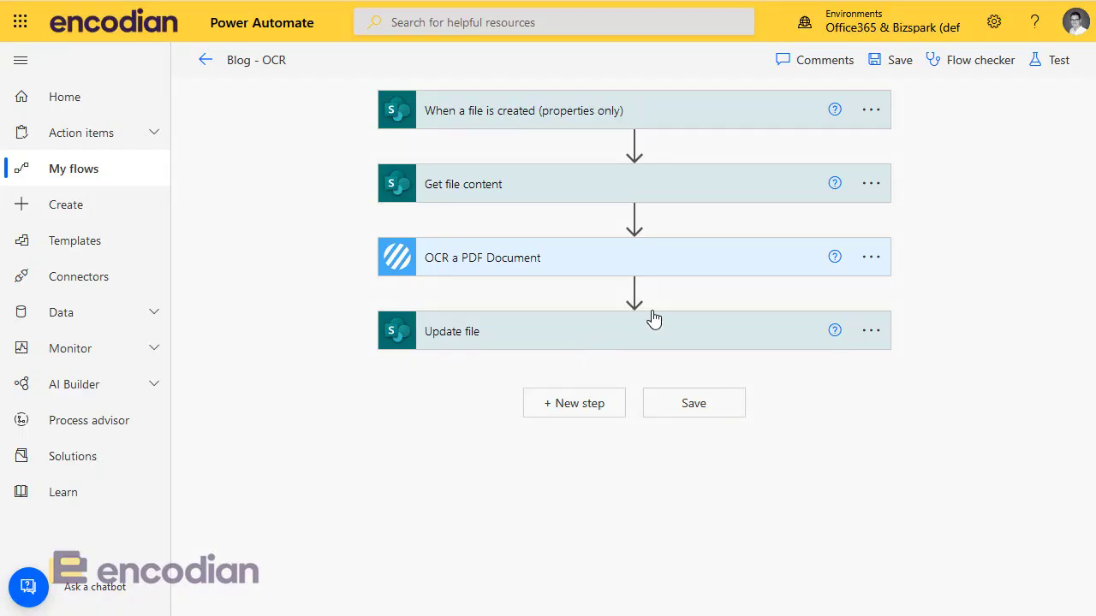
click(871, 111)
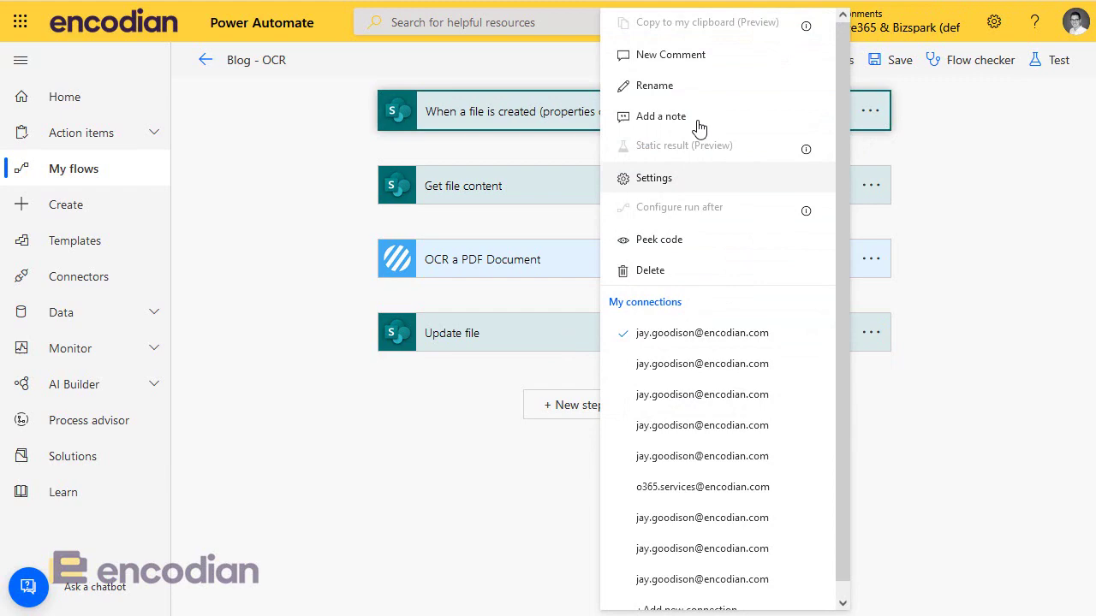
click(695, 183)
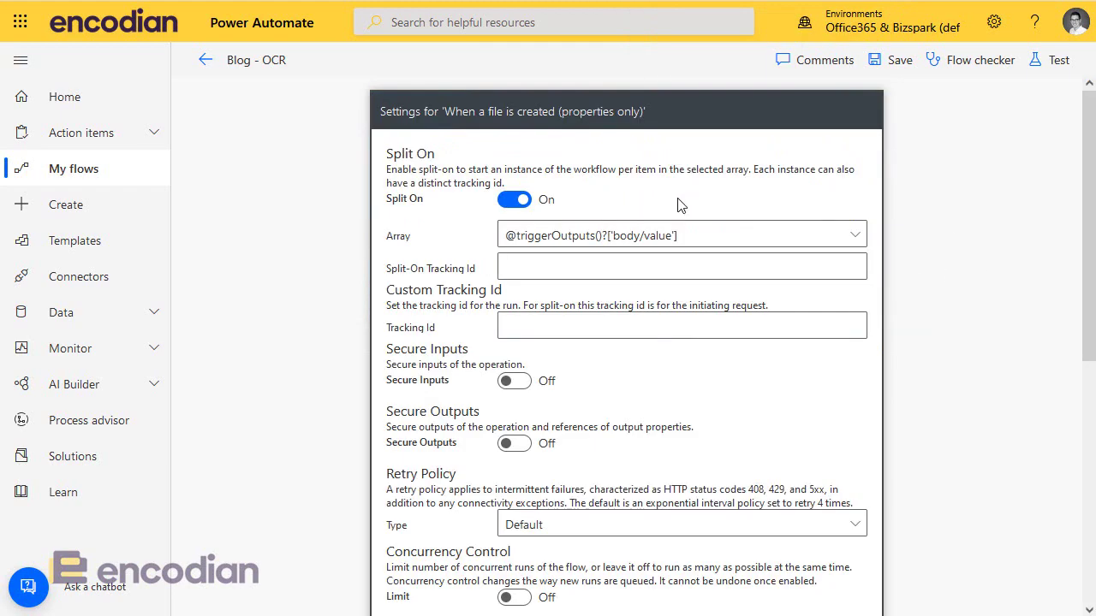
scroll(724, 373, down, 3)
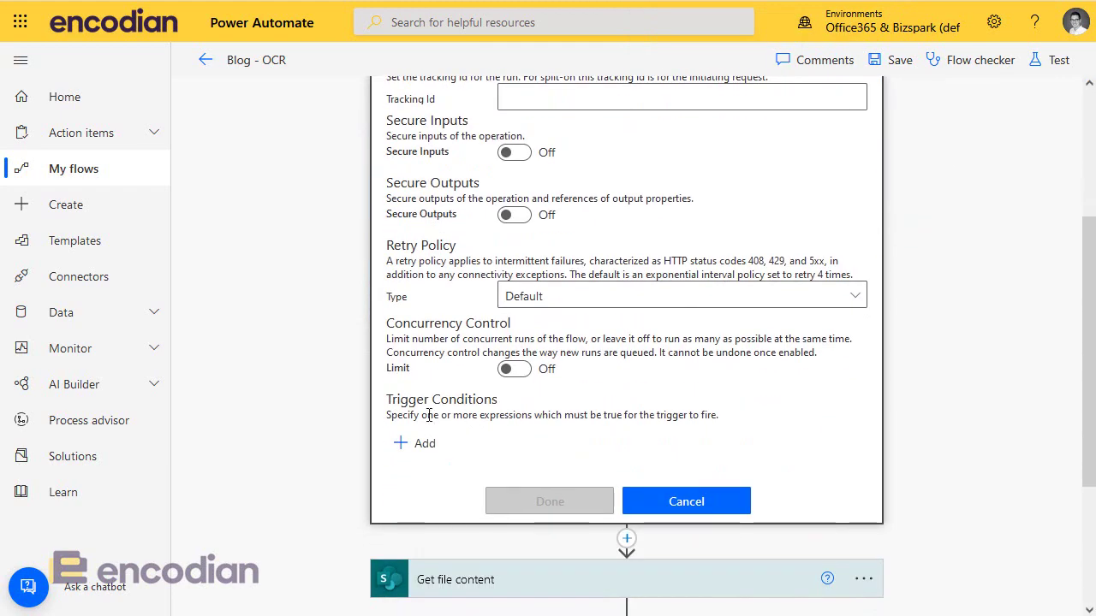
click(421, 445)
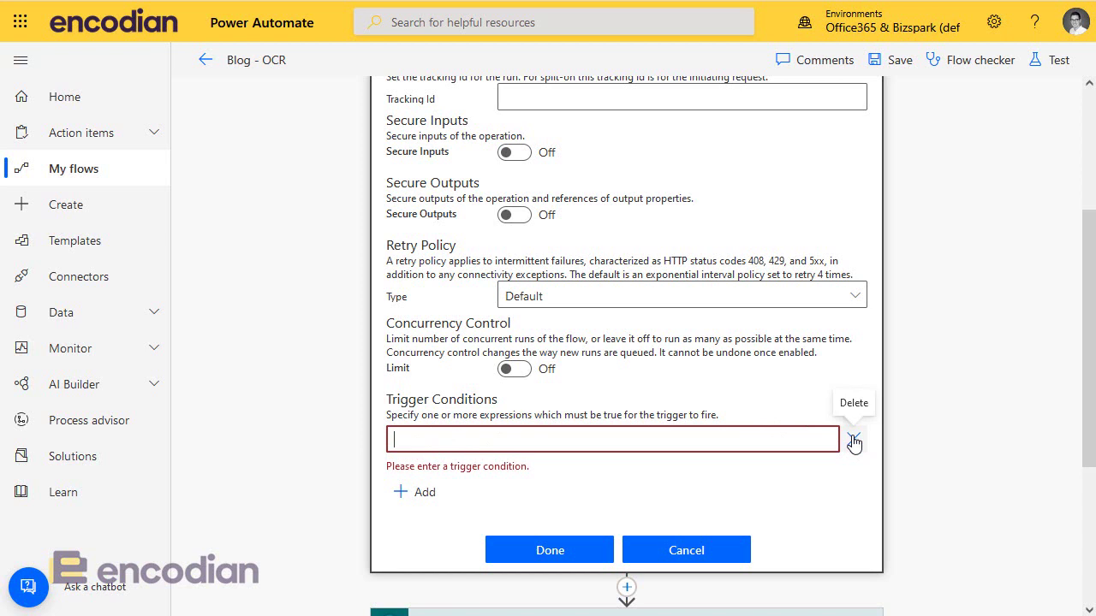
click(700, 552)
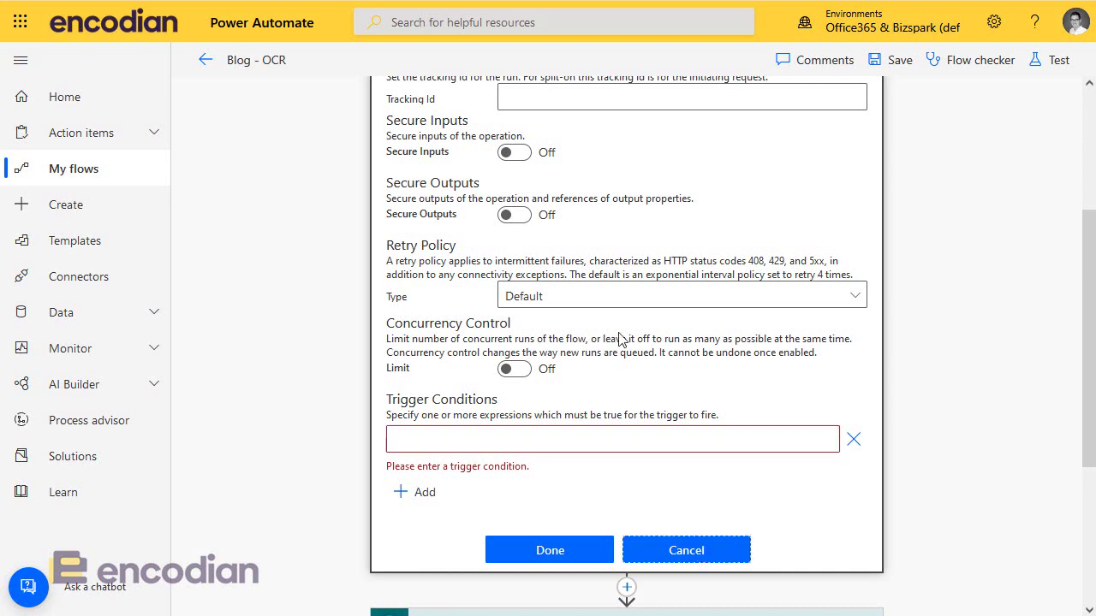
Step: Add a Filter array step directly after the trigger
click(636, 127)
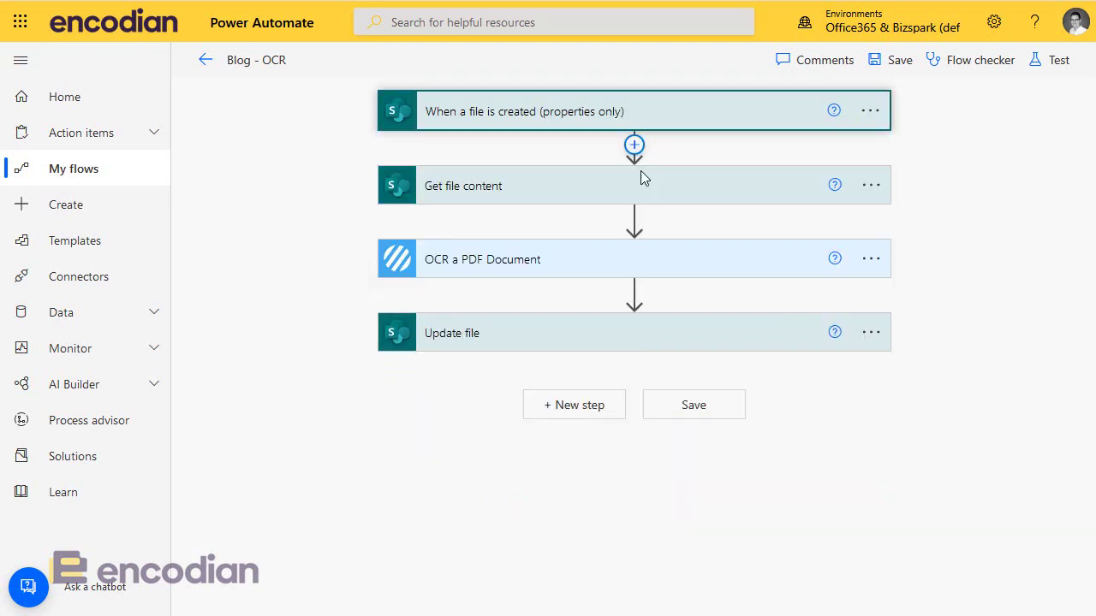
click(635, 143)
click(602, 171)
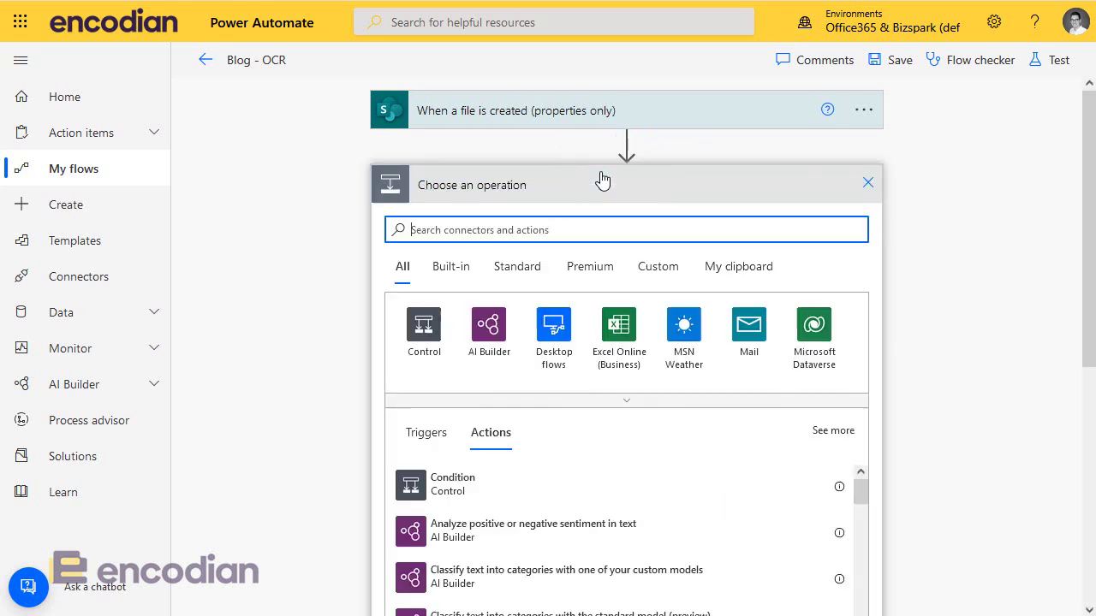
text(filter)
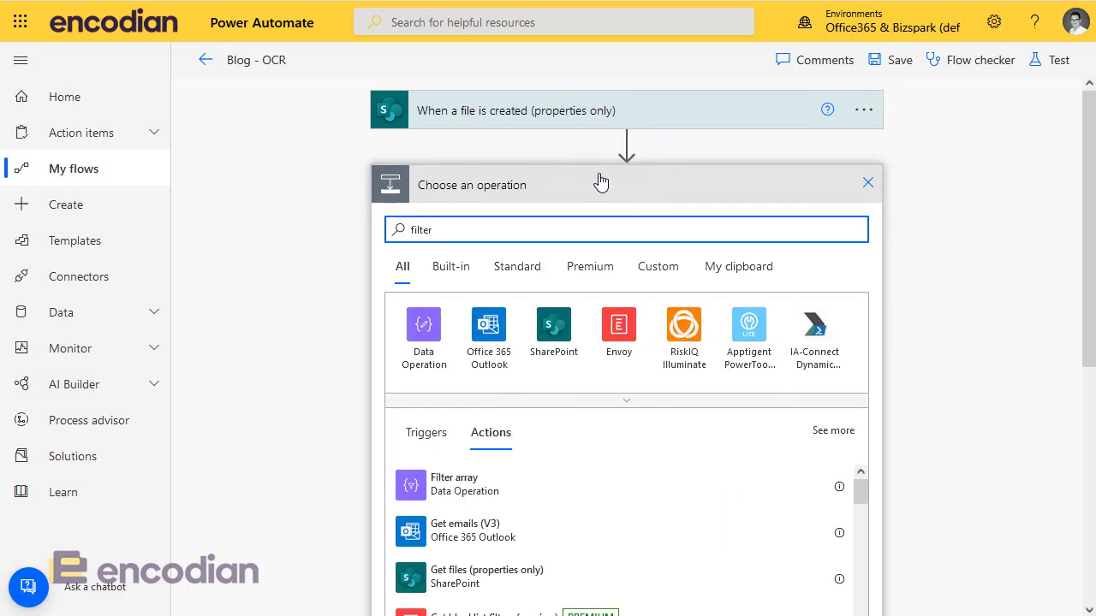
click(433, 504)
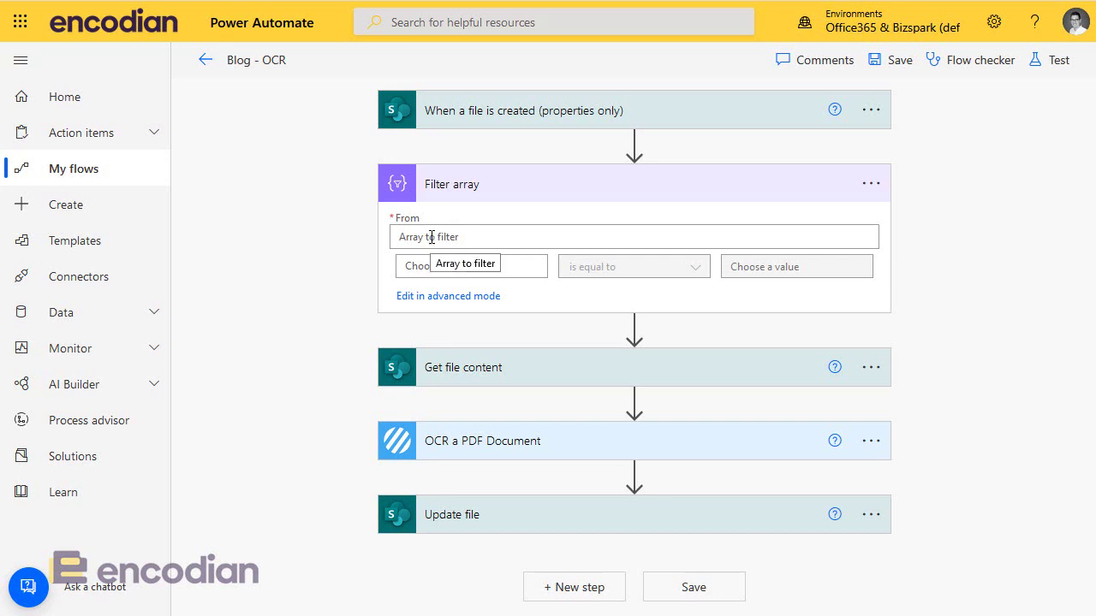
Step: Set the filter condition to File name with extension ends with pdf
click(420, 269)
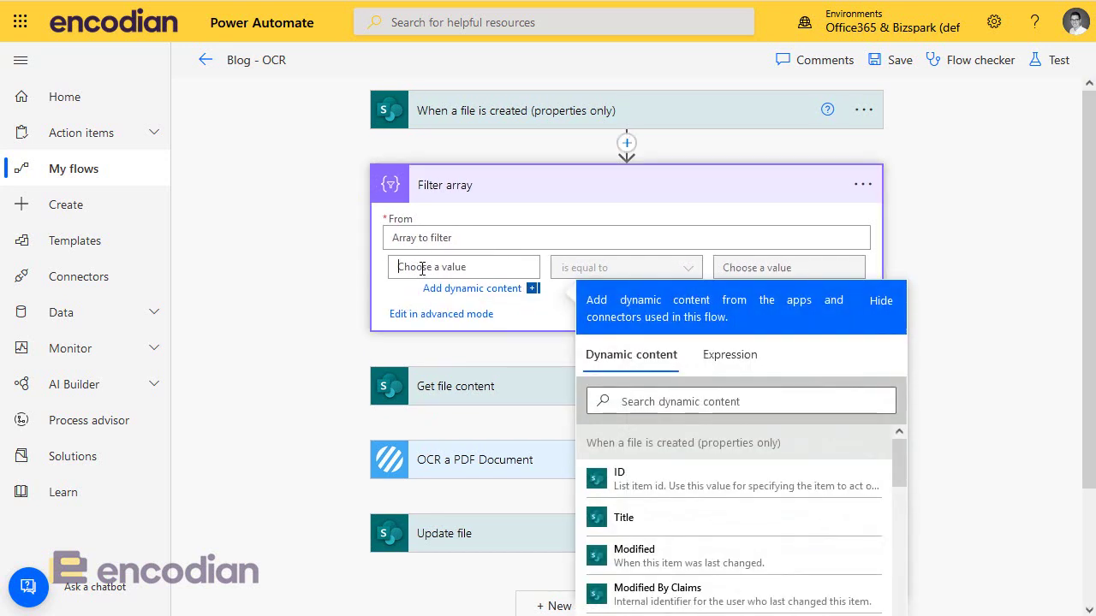
click(741, 402)
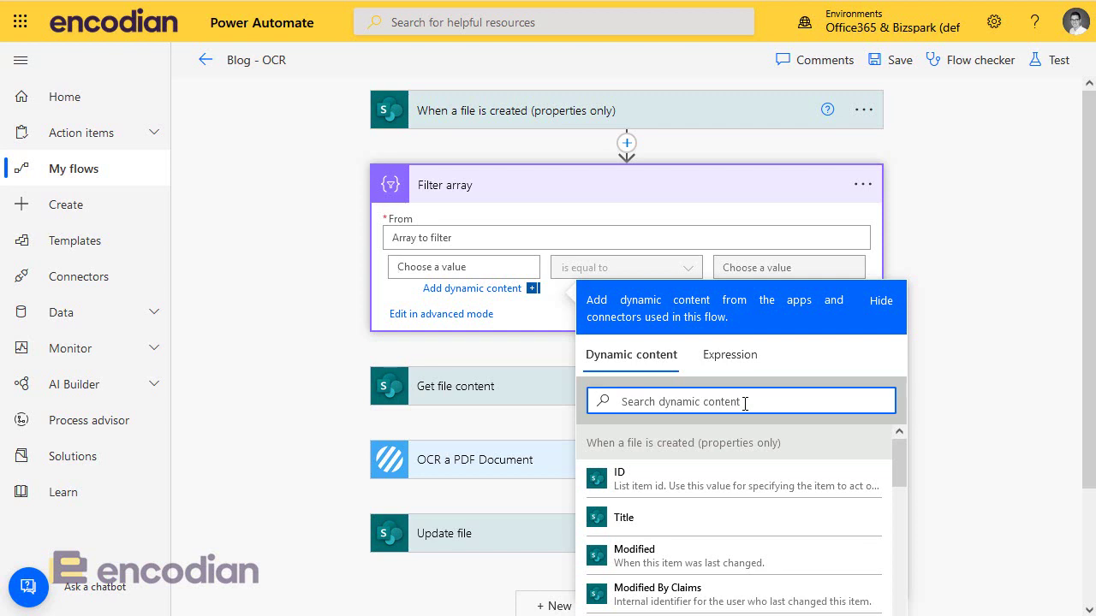
text(filename)
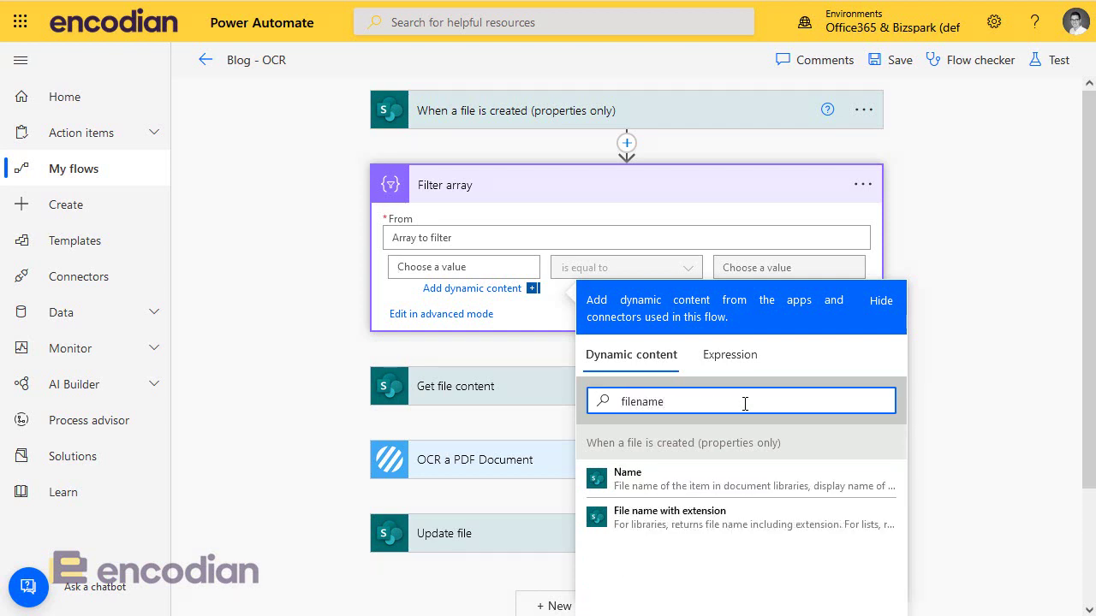
click(687, 517)
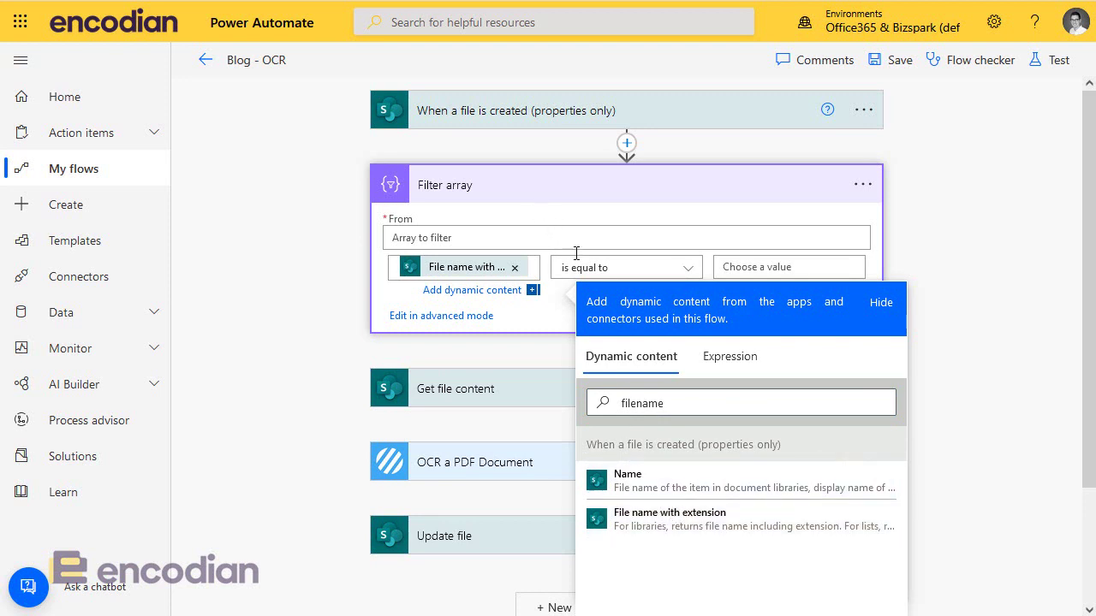
click(597, 269)
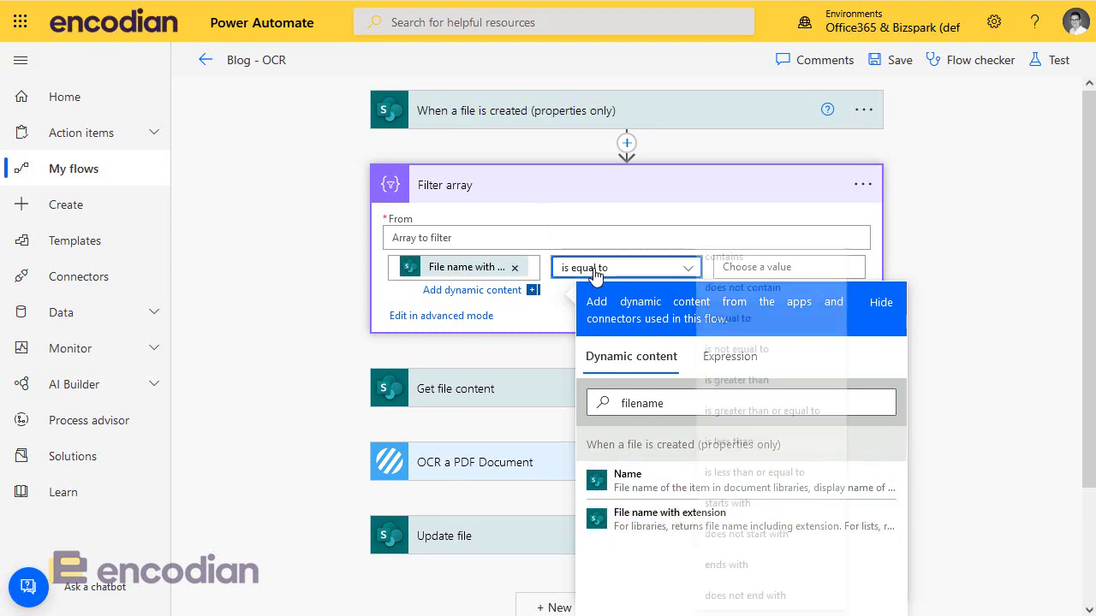
click(764, 564)
click(759, 271)
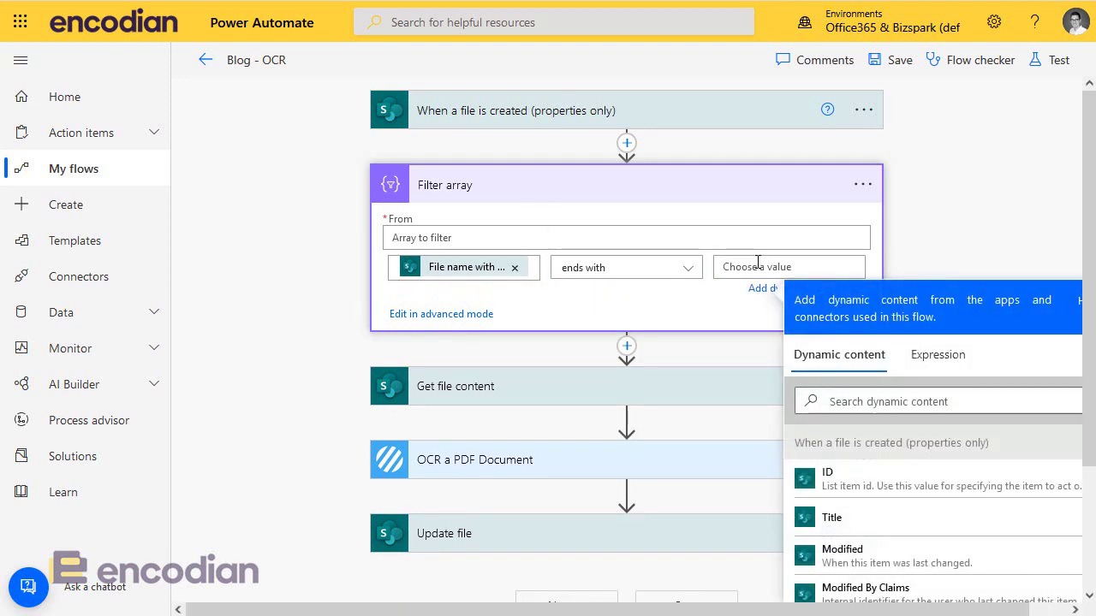
text(pdf)
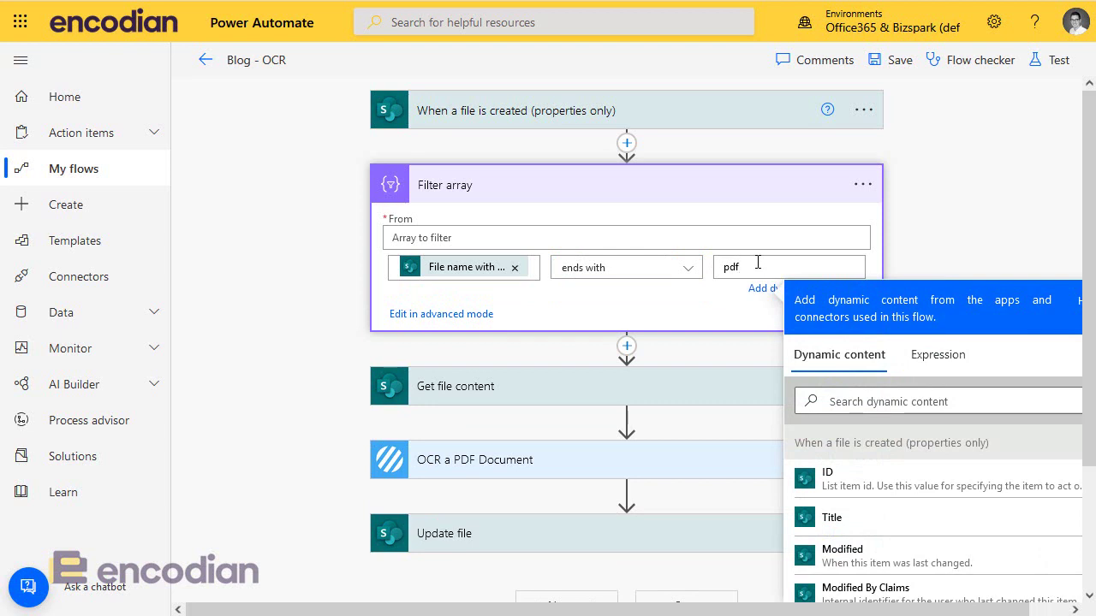
click(232, 304)
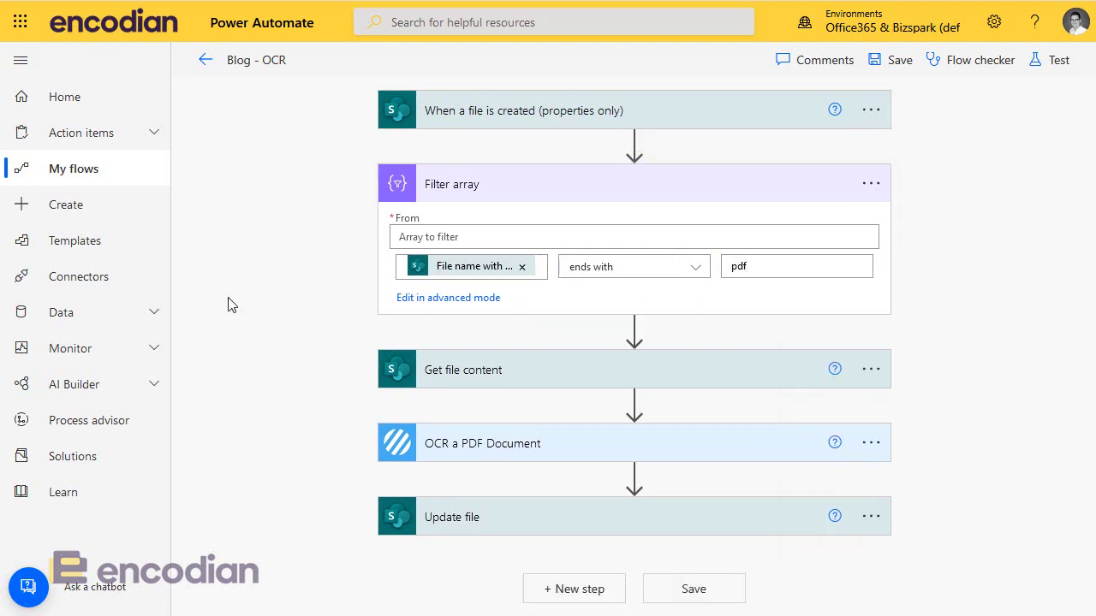
click(411, 301)
click(744, 268)
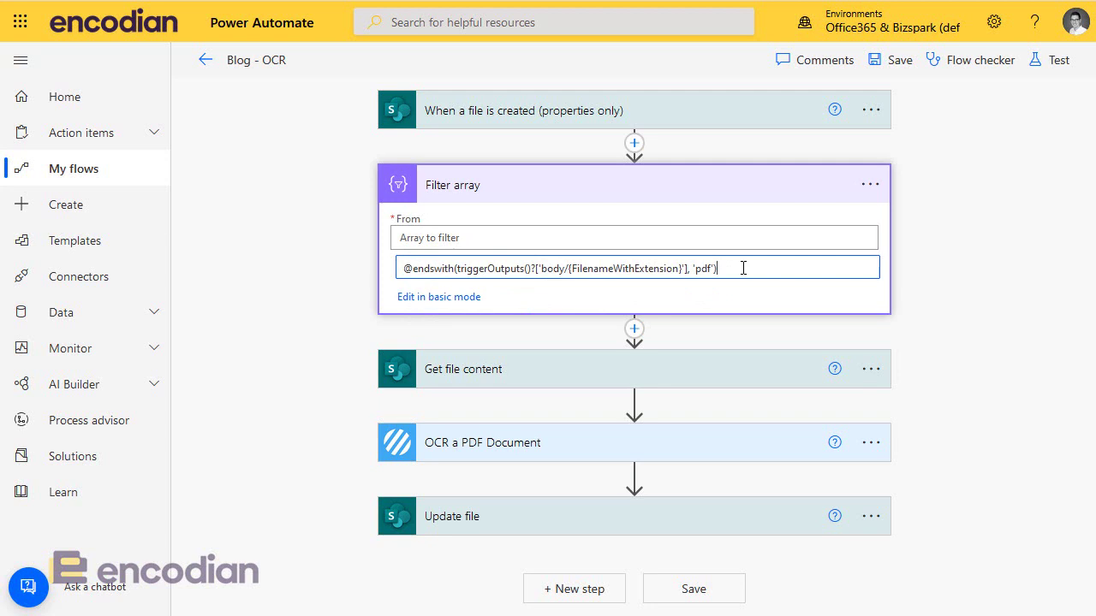
drag(743, 268, 370, 288)
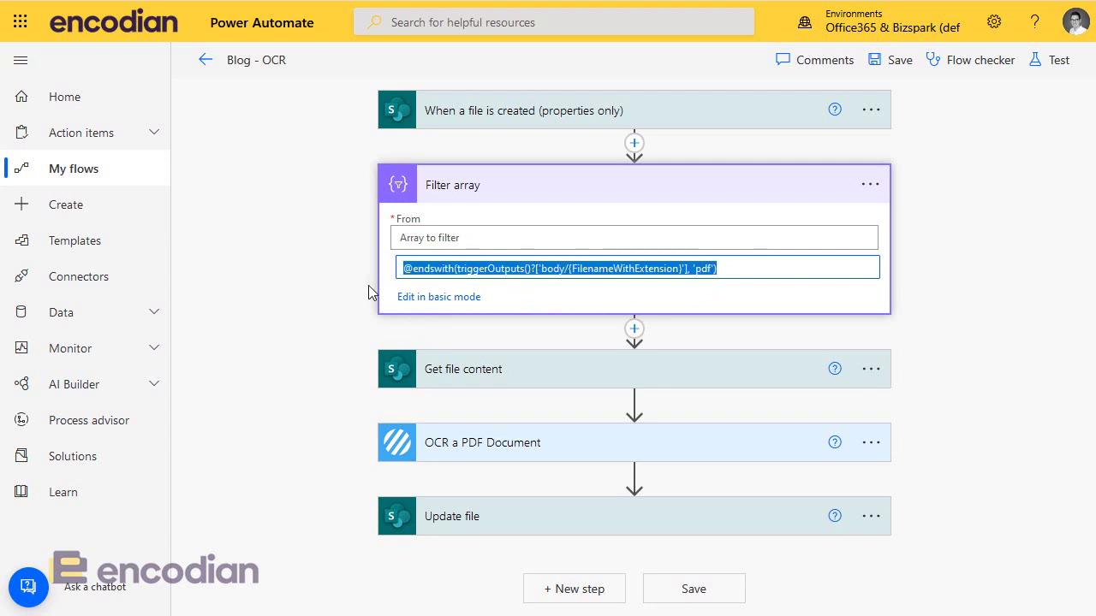
click(1026, 264)
drag(752, 272, 400, 270)
click(423, 300)
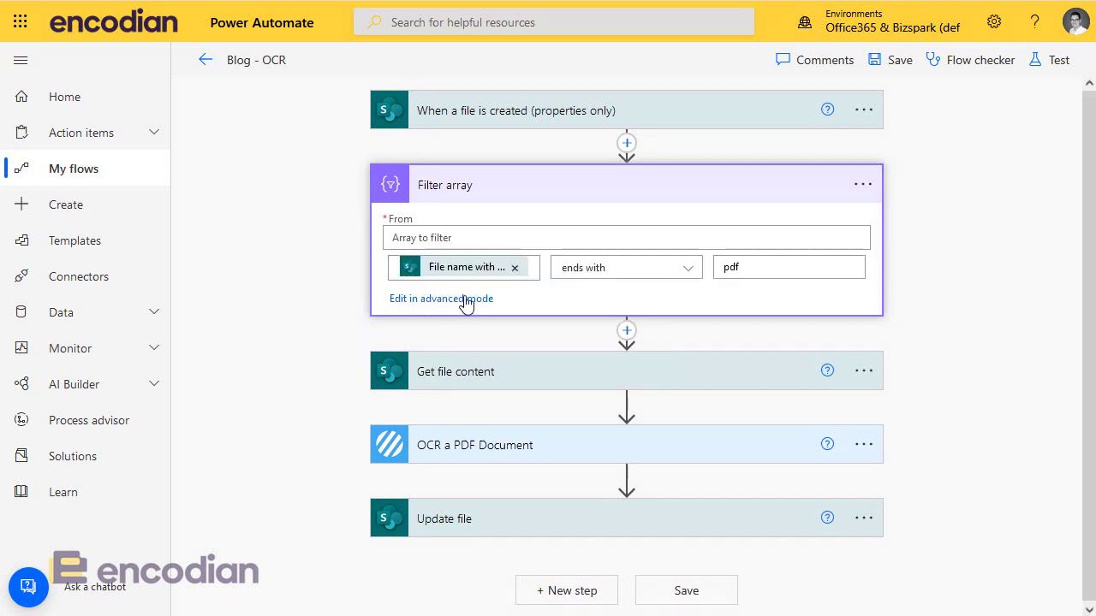
click(462, 299)
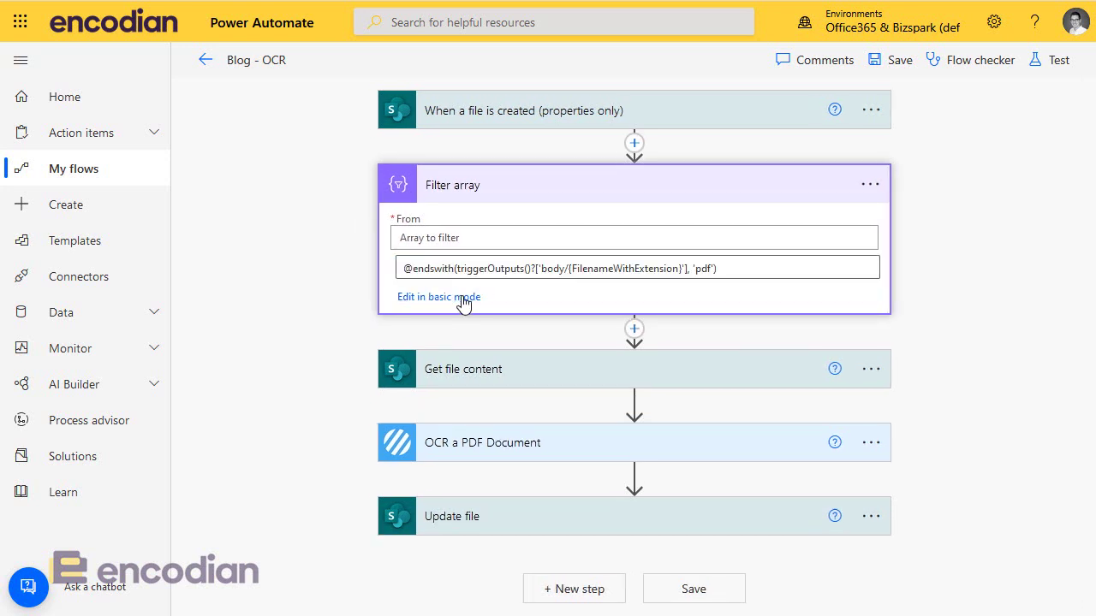
drag(758, 271, 325, 255)
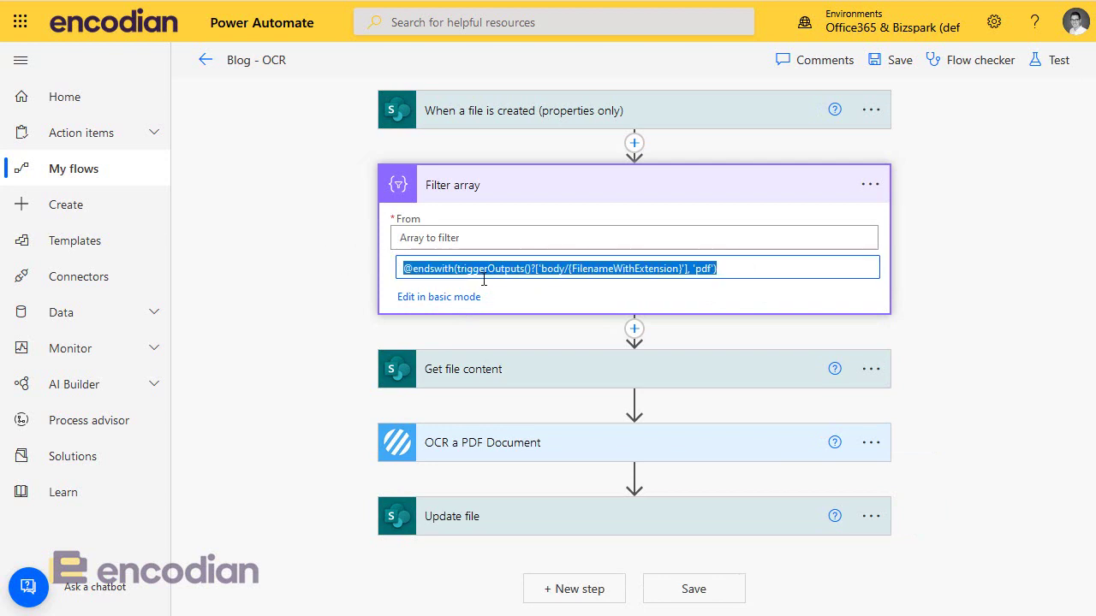
right_click(545, 271)
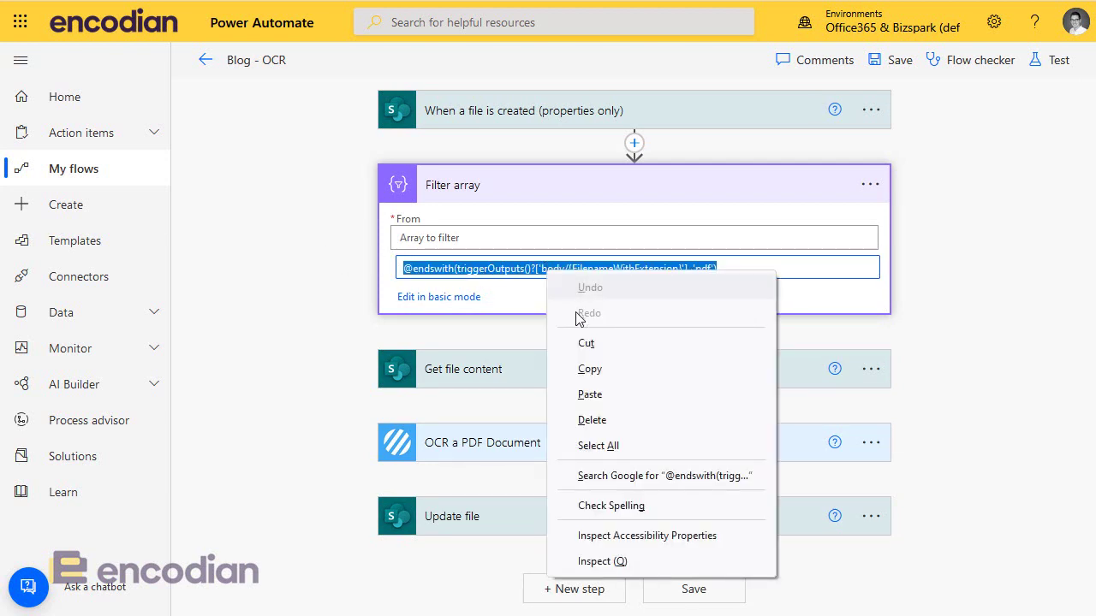
click(593, 379)
click(870, 184)
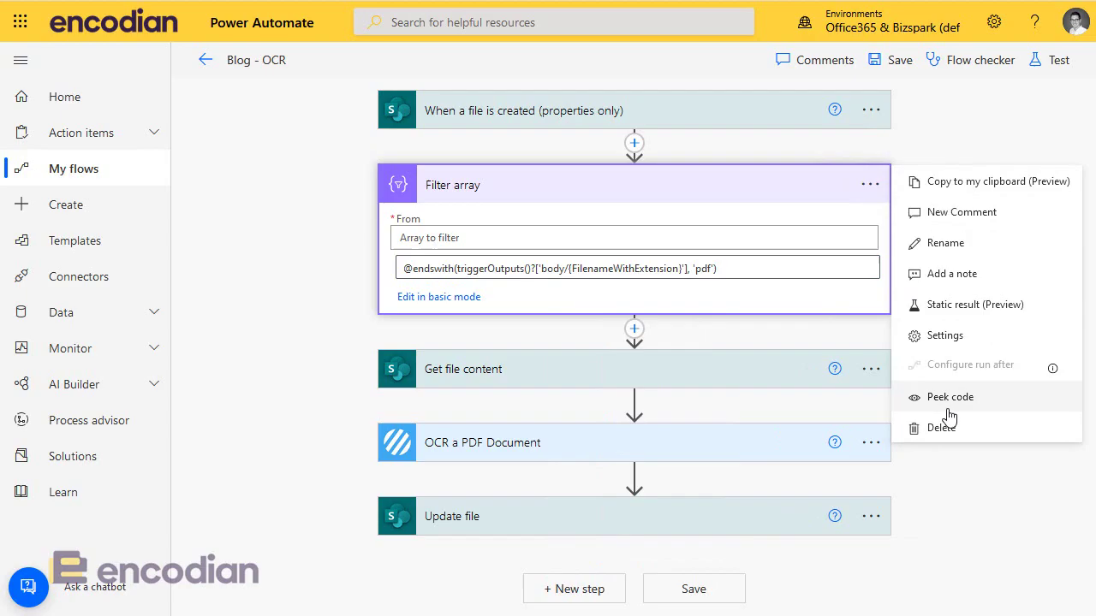
click(893, 227)
click(561, 349)
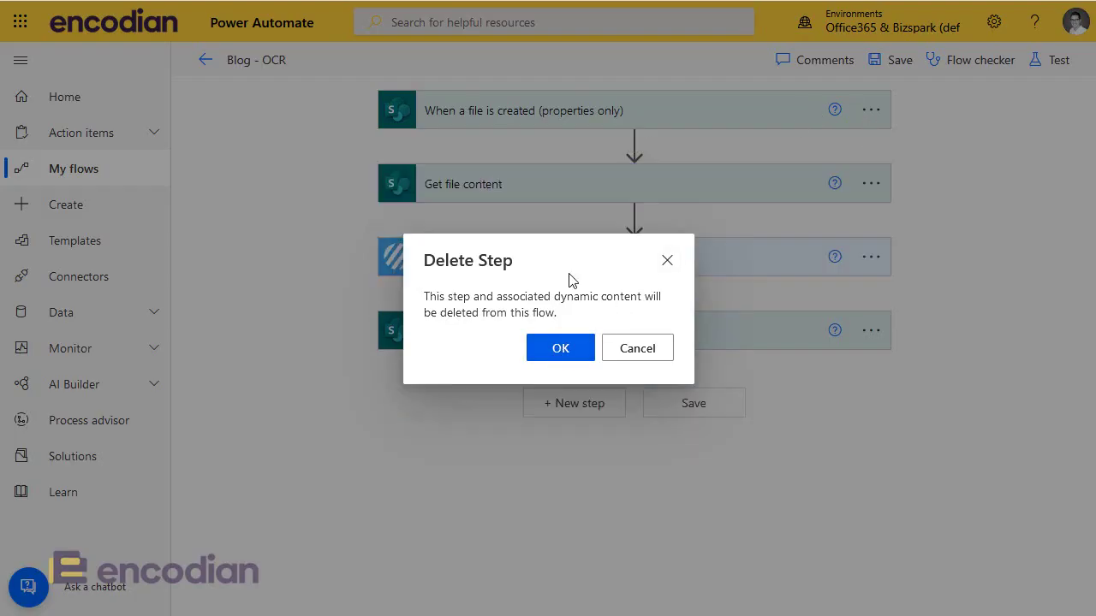
Step: Collapse the 'When a file is created' trigger card and open its options menu
click(608, 113)
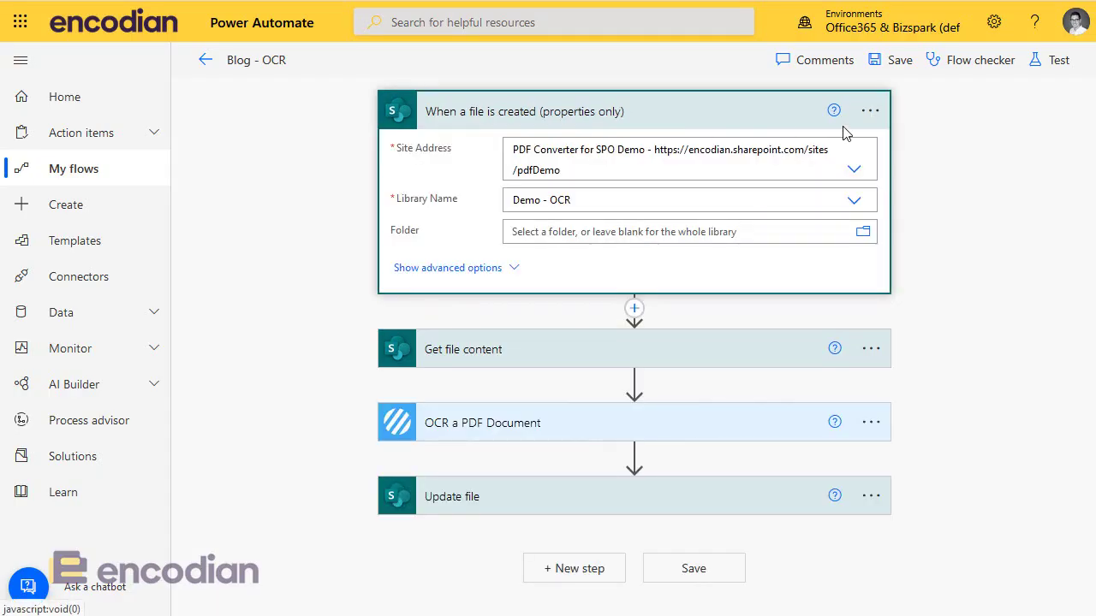
click(870, 112)
click(543, 112)
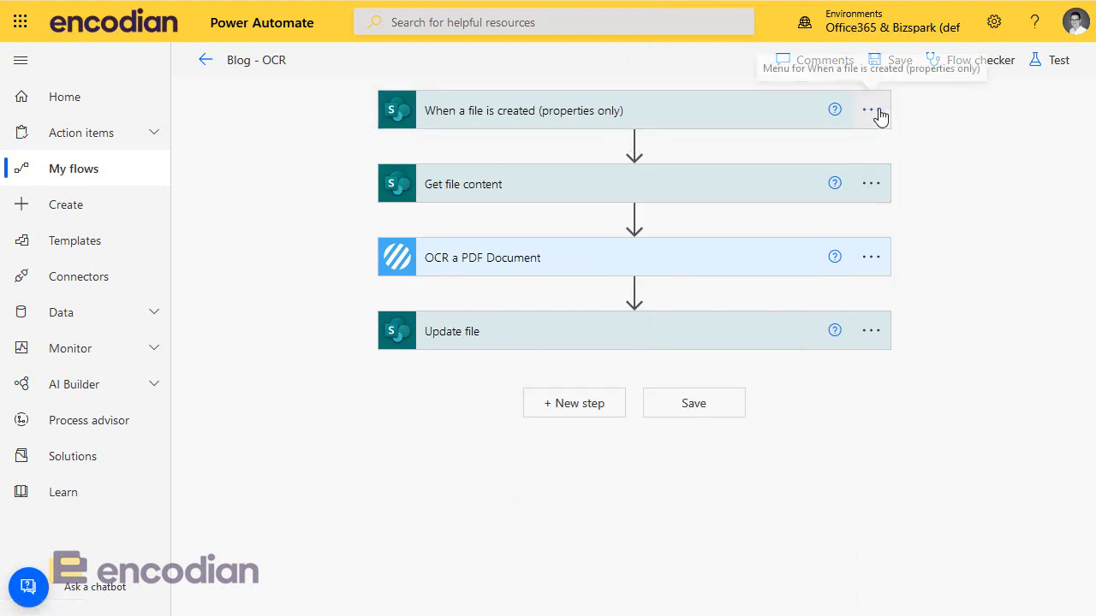
click(872, 111)
click(661, 179)
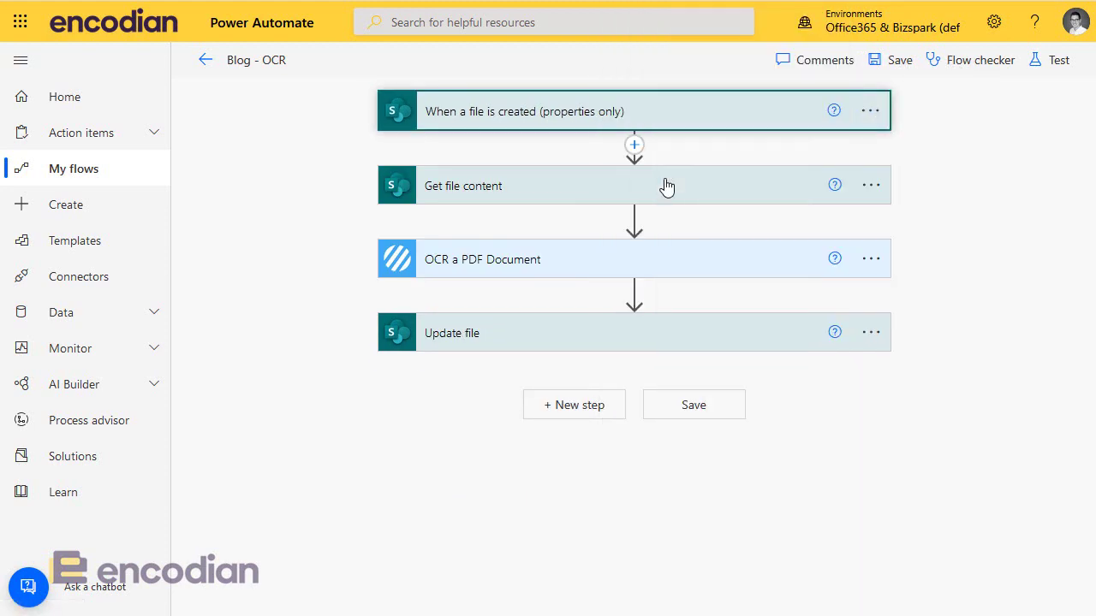
scroll(565, 399, down, 4)
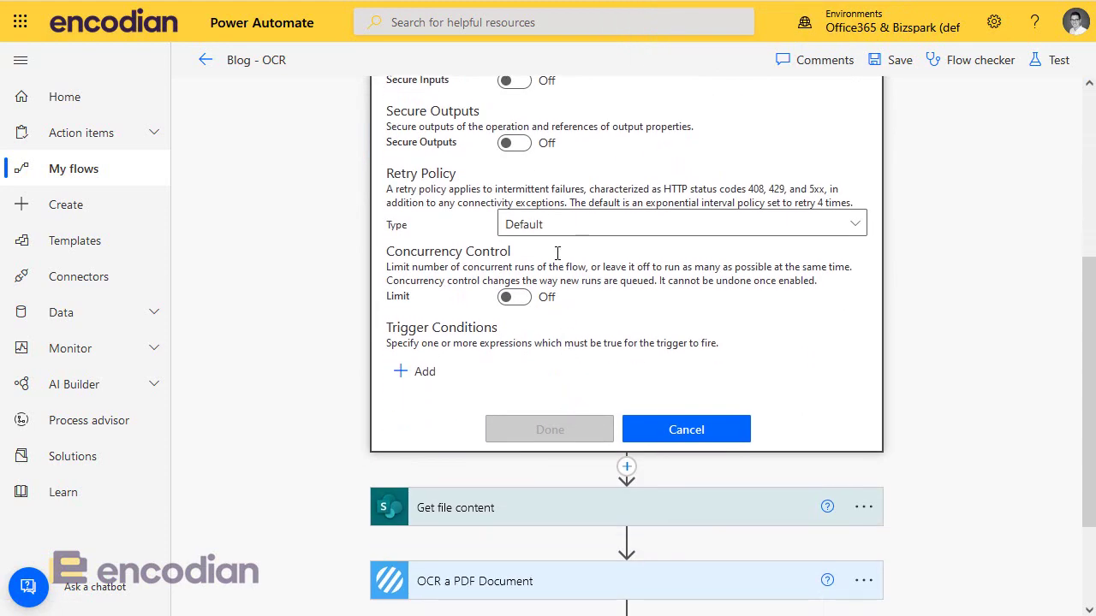
click(420, 372)
key(ctrl+v)
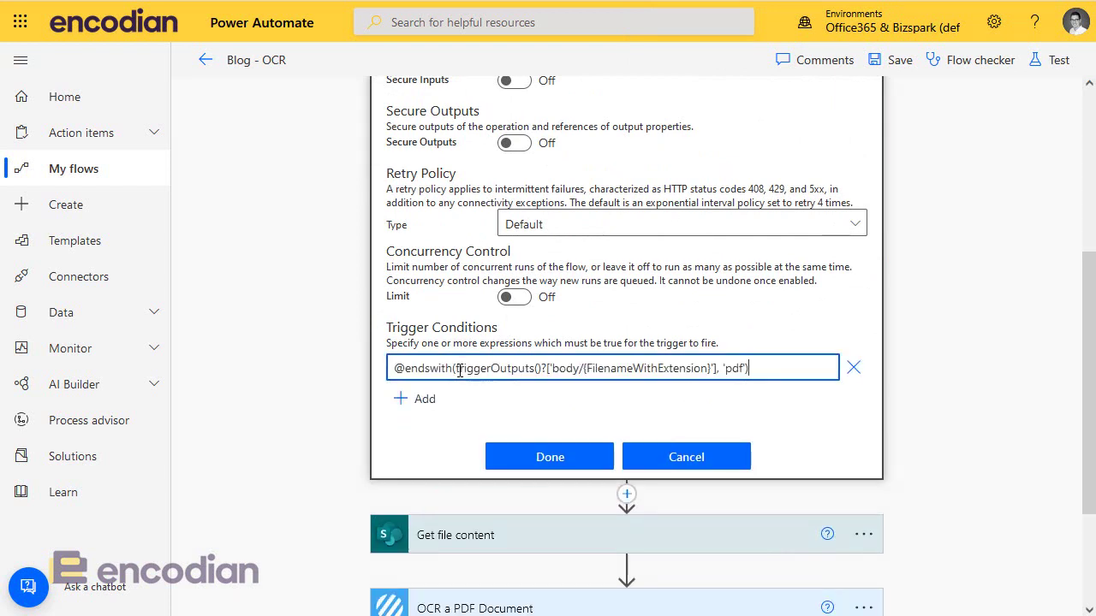
click(550, 458)
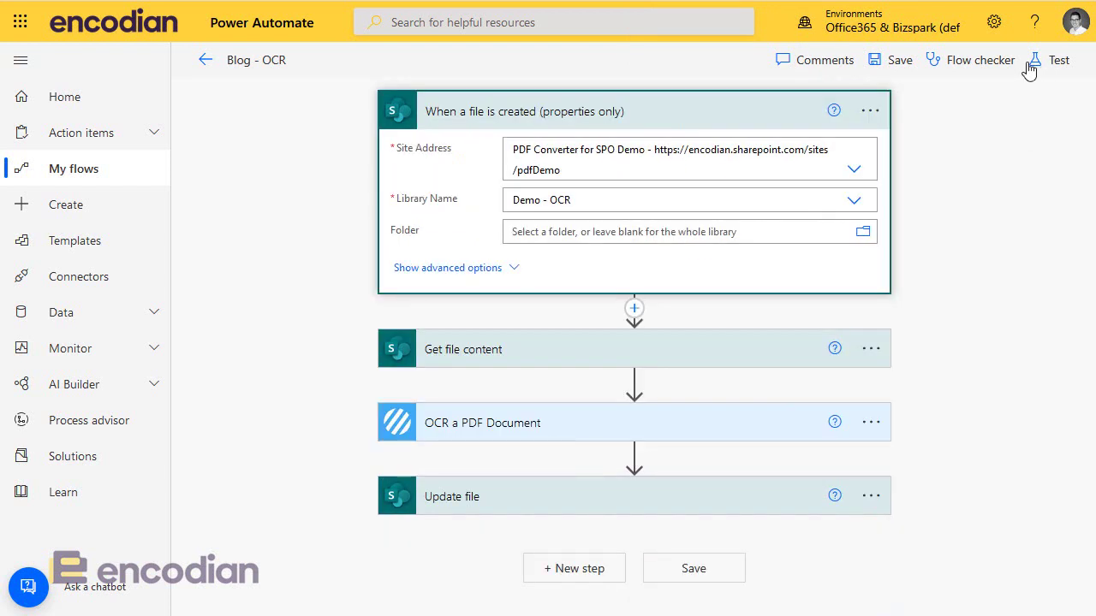
click(900, 62)
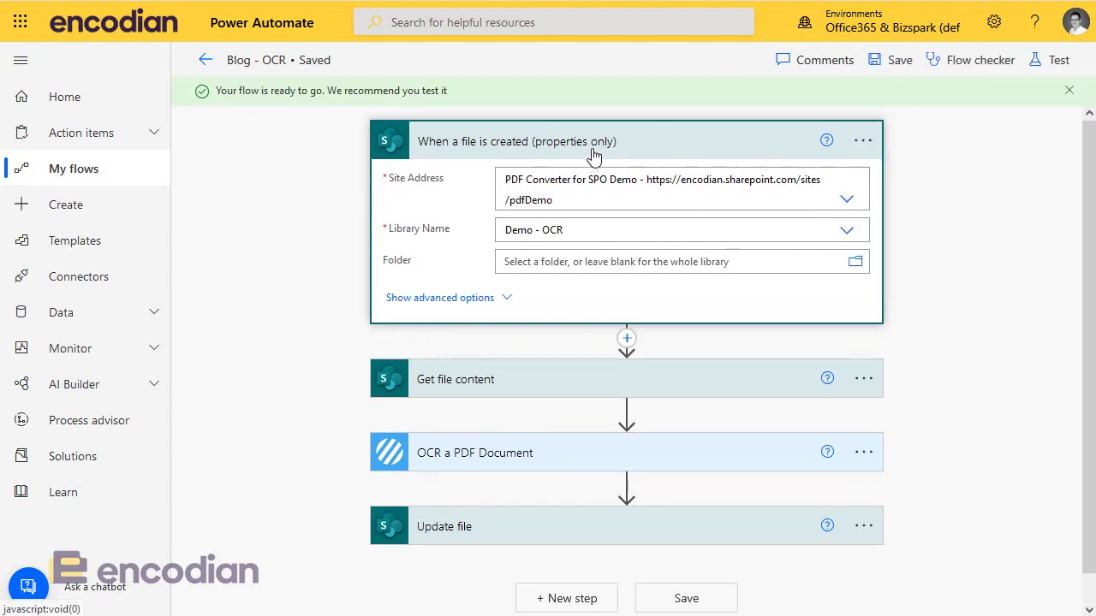
click(594, 156)
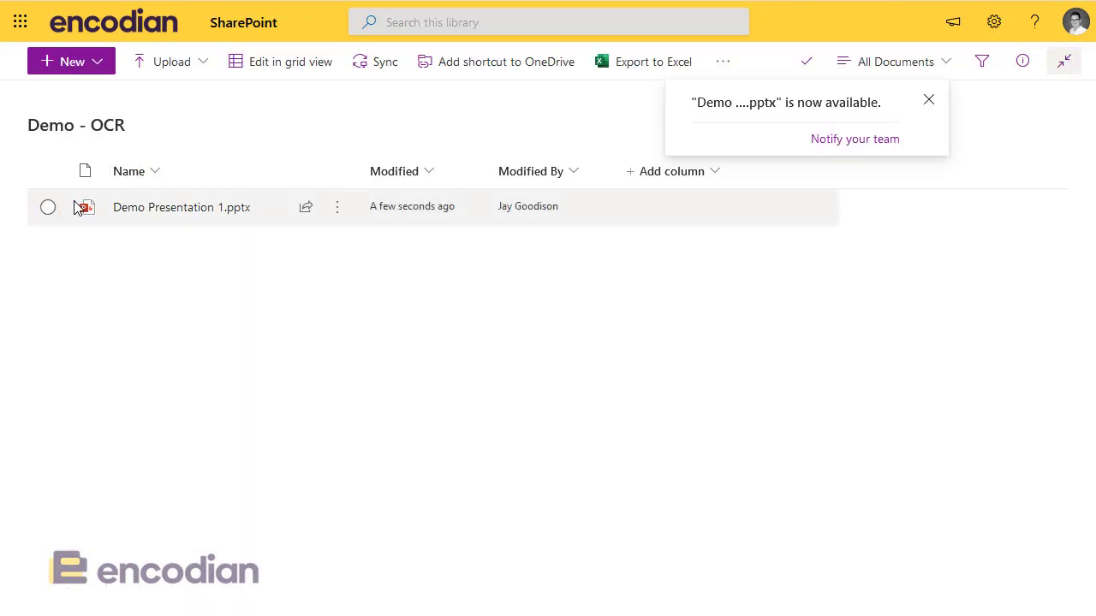
Step: Delete Demo Presentation 1.pptx and upload Demo Document 1.pdf into the Demo - OCR library
click(48, 206)
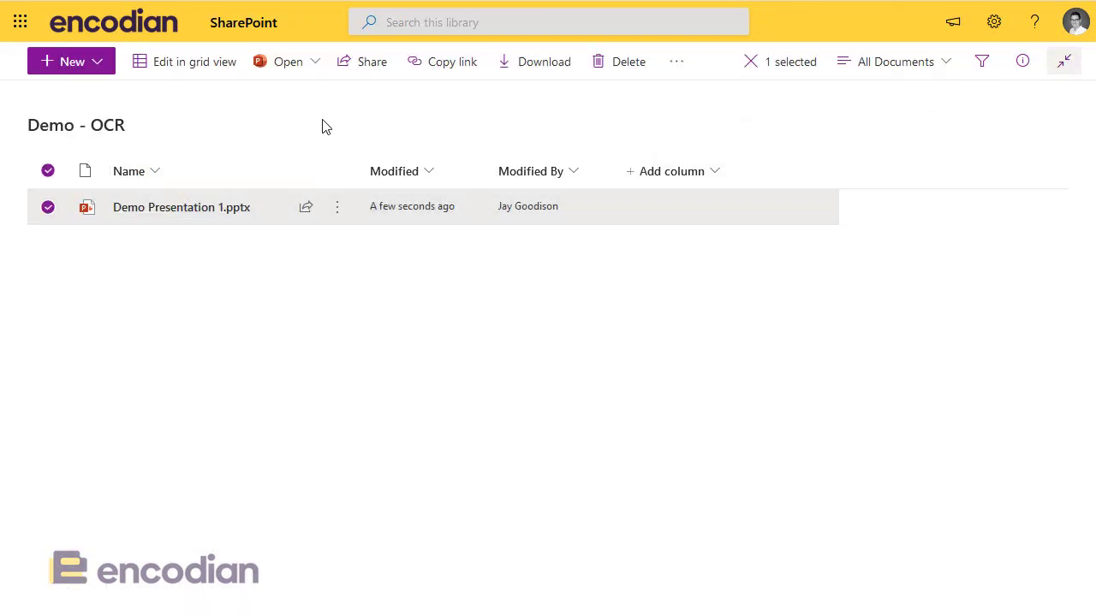
click(611, 74)
click(535, 352)
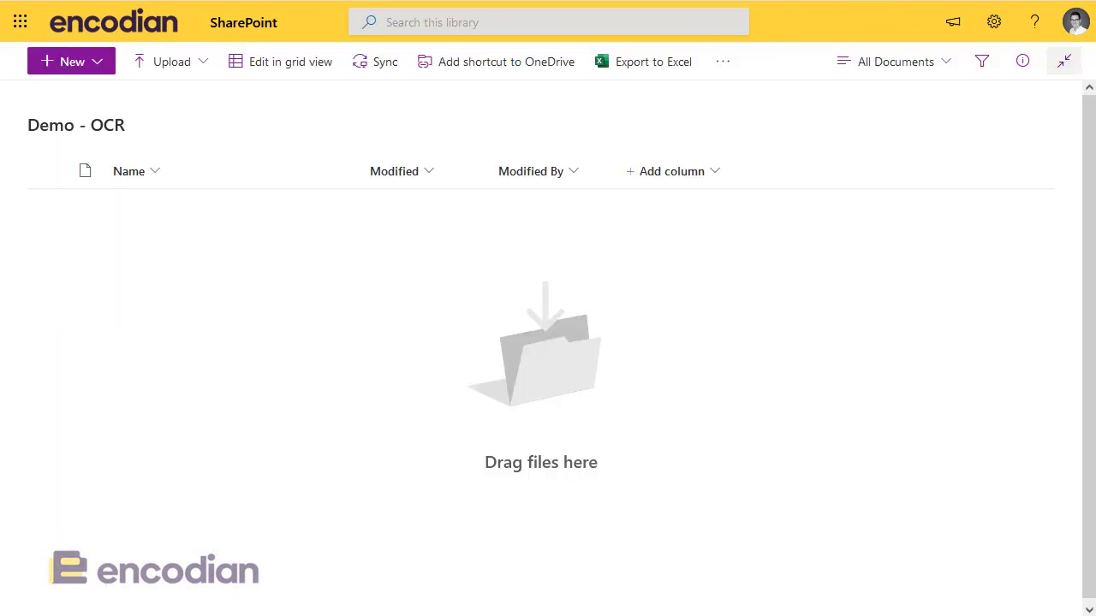
drag(747, 252, 200, 364)
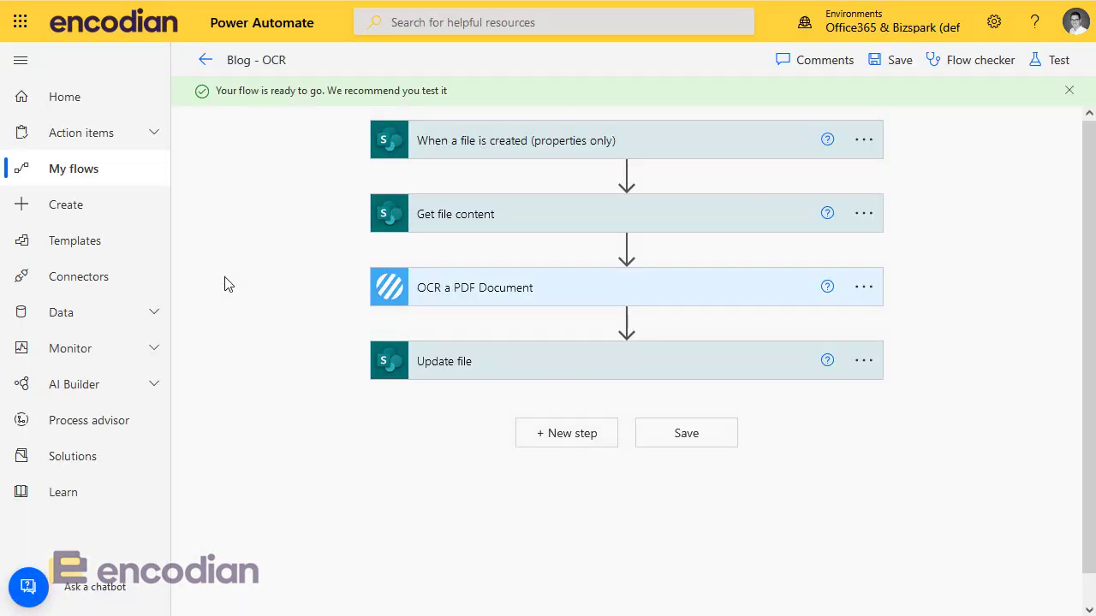
Step: Refresh the run history, check the succeeded PDF-triggered run, then reopen the flow for editing
click(201, 61)
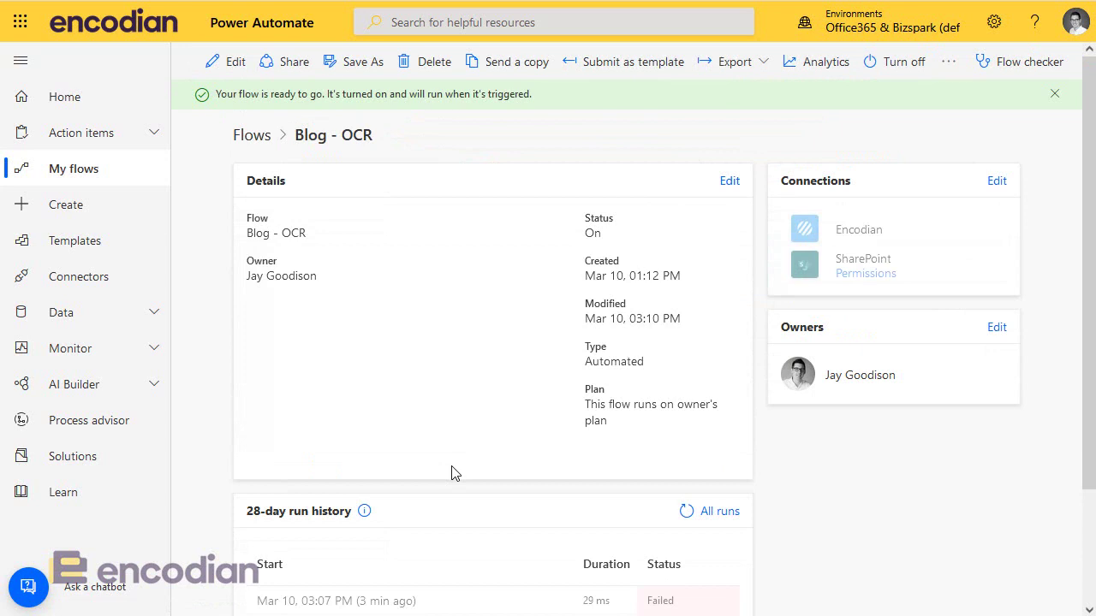
click(687, 517)
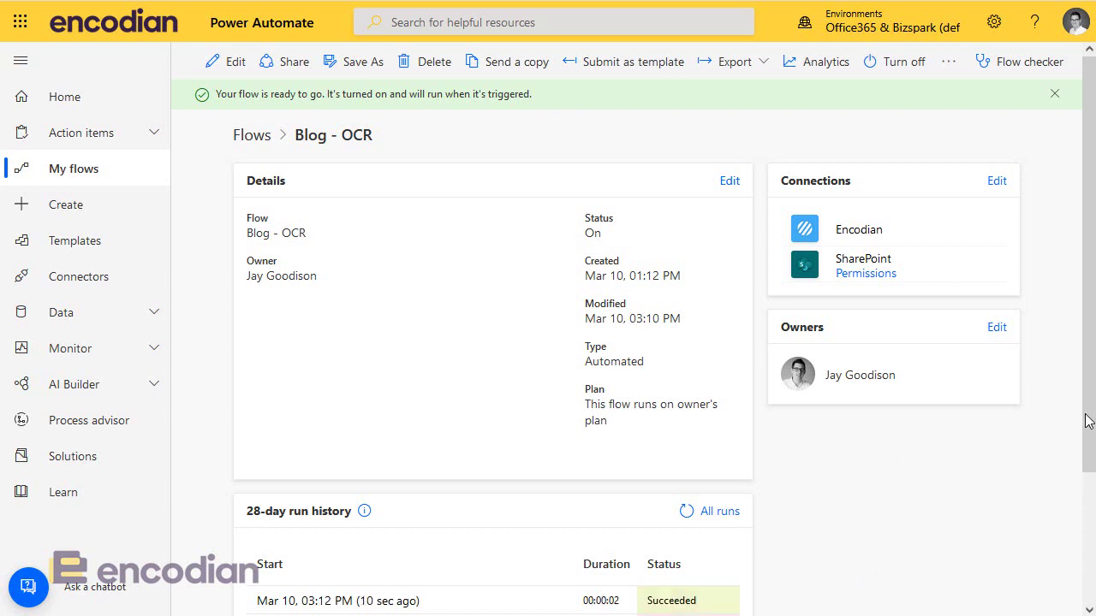
drag(1090, 422, 1095, 456)
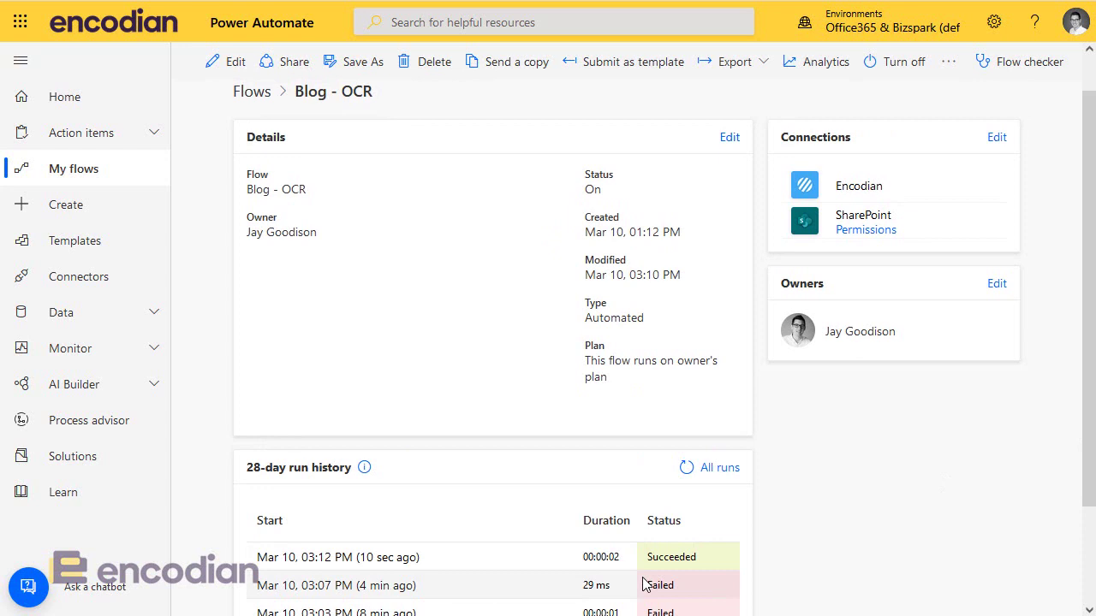
click(398, 565)
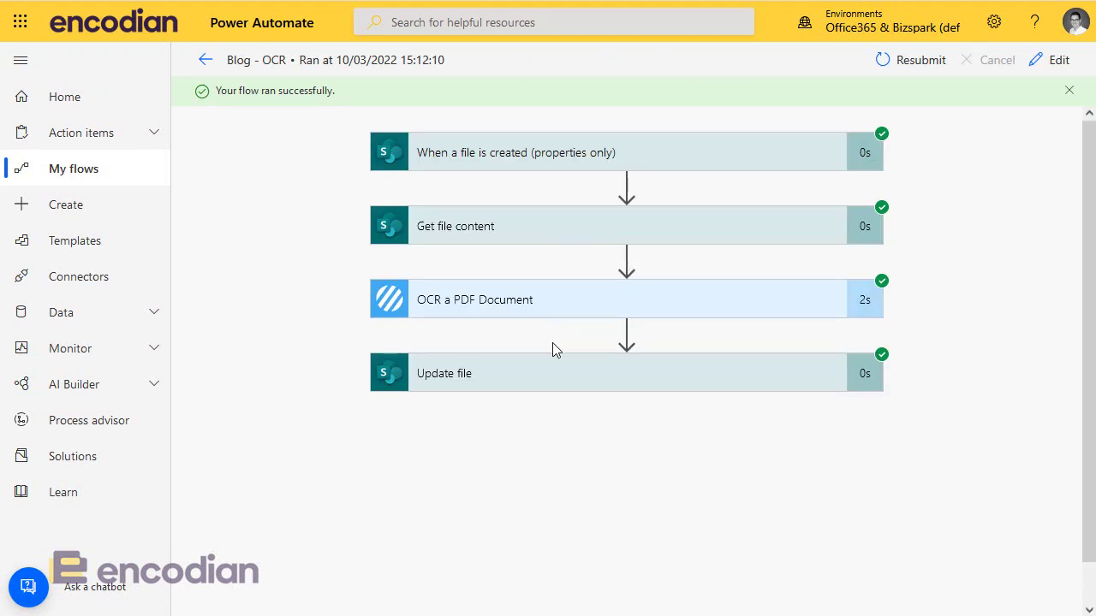
click(1046, 64)
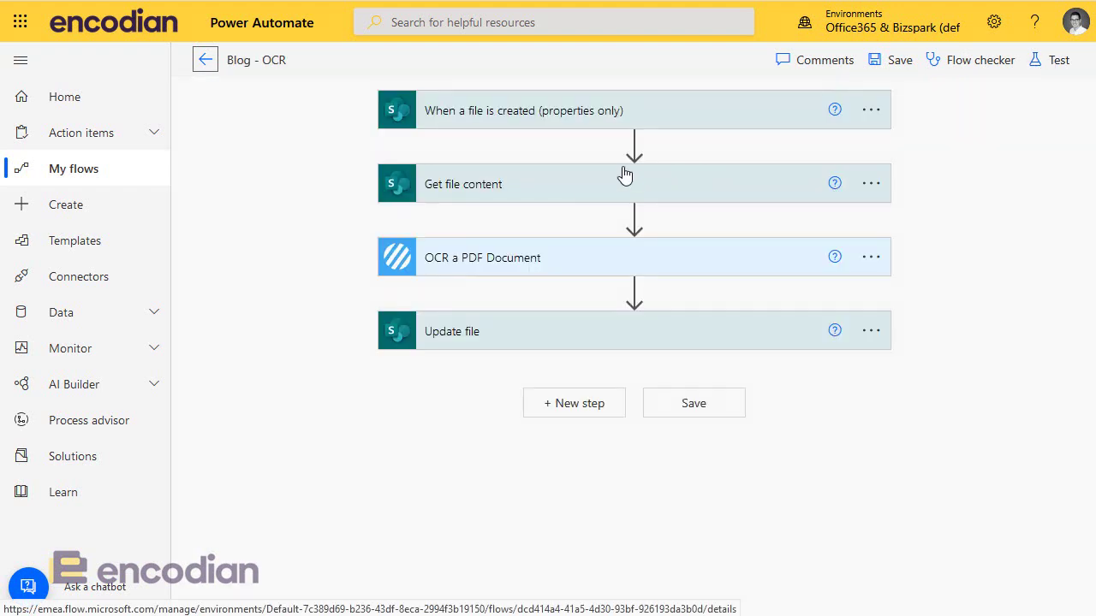
Step: Insert a Filter array action right after the trigger
click(634, 145)
click(625, 171)
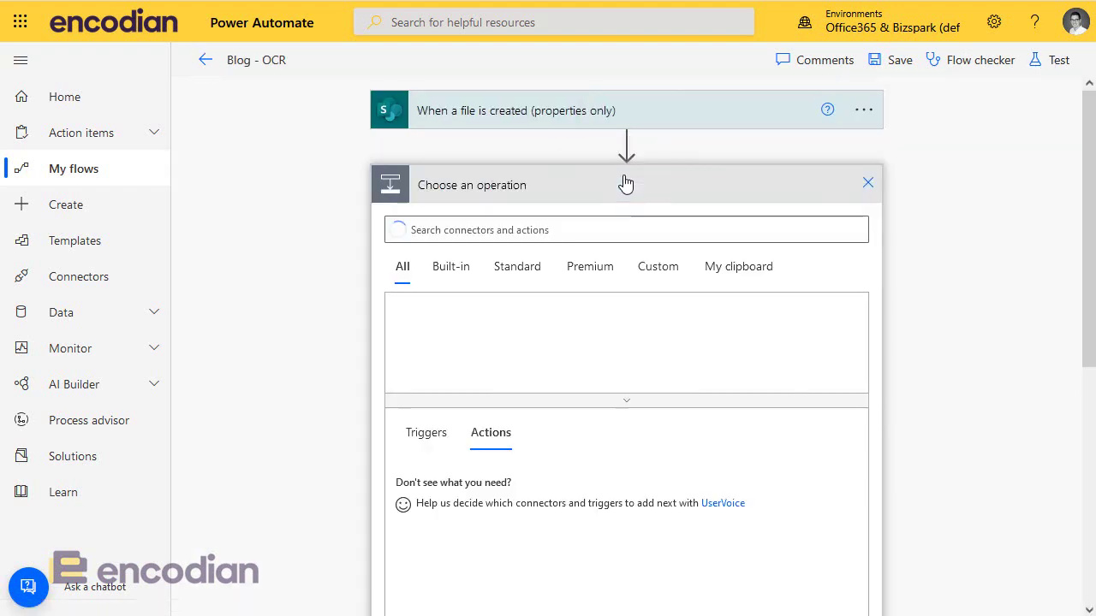
text(filter)
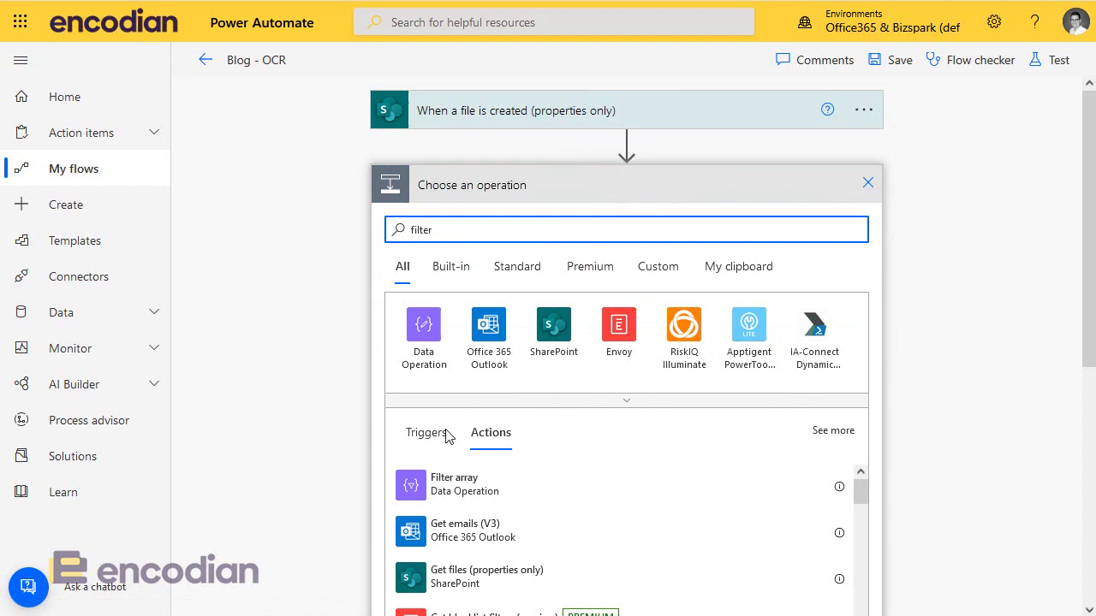
click(432, 504)
click(497, 265)
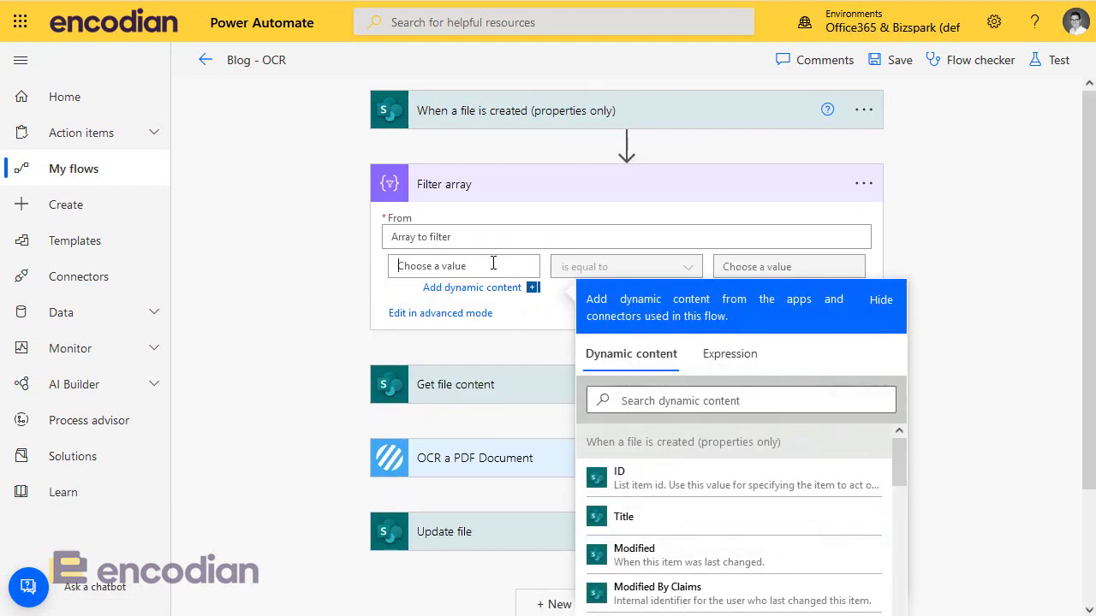
click(716, 517)
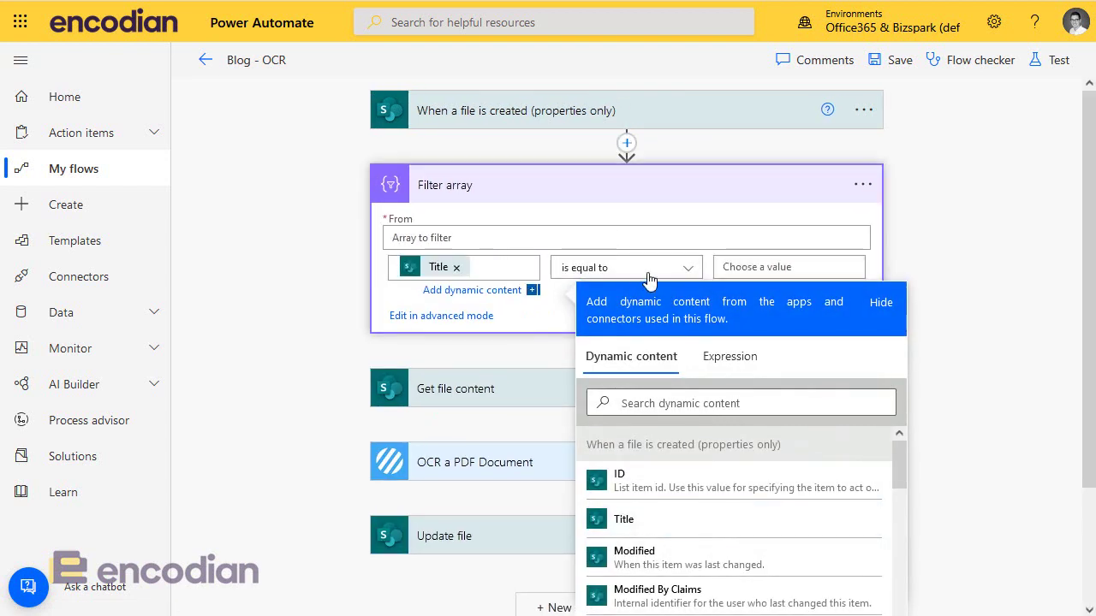
click(769, 265)
text(Encodian)
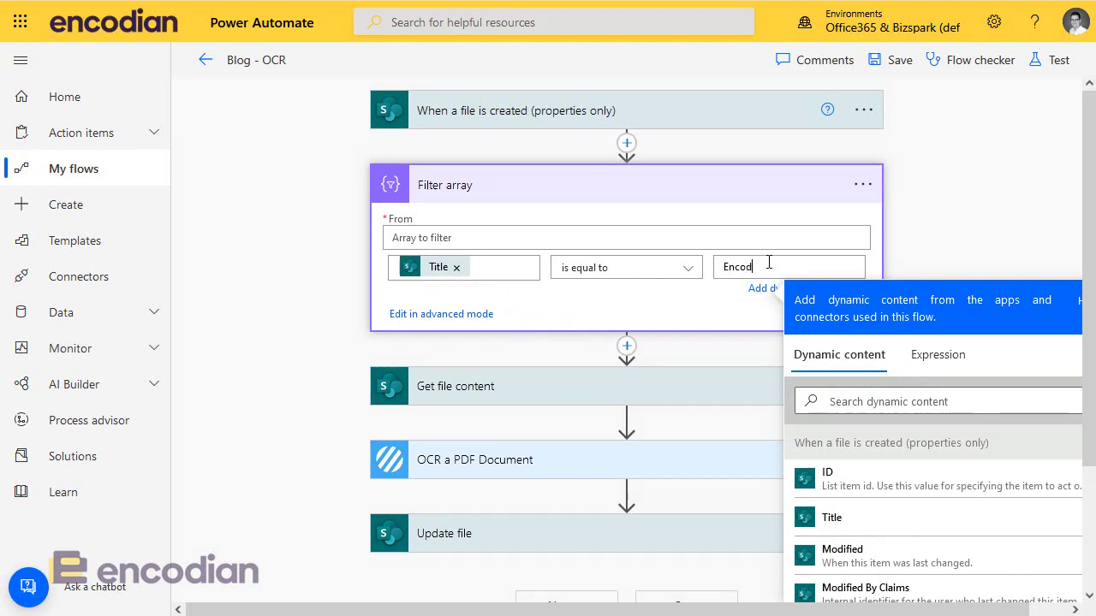
click(915, 237)
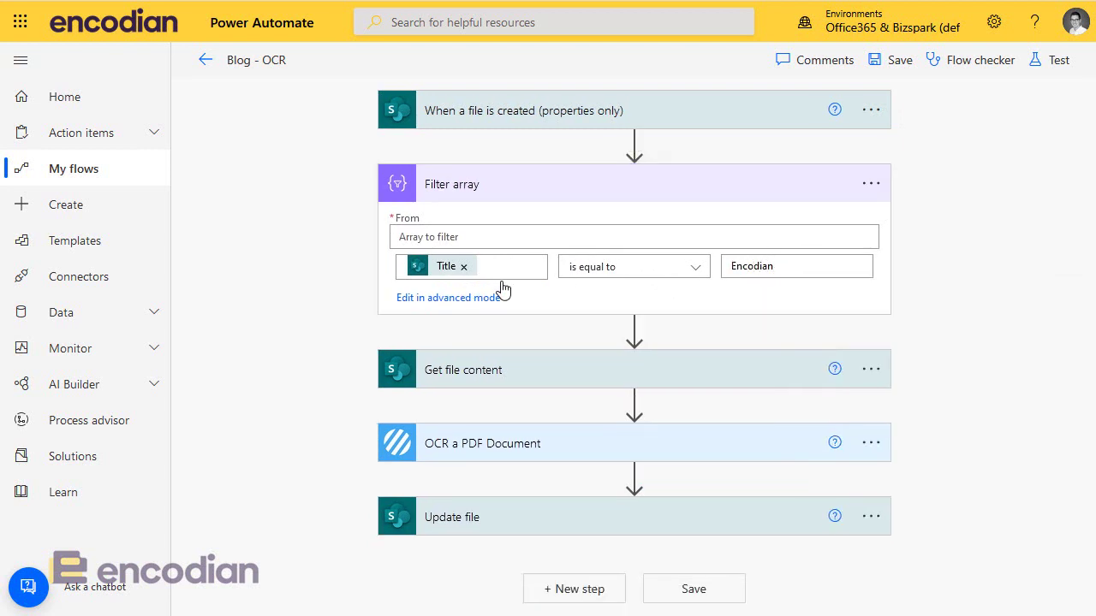
click(471, 298)
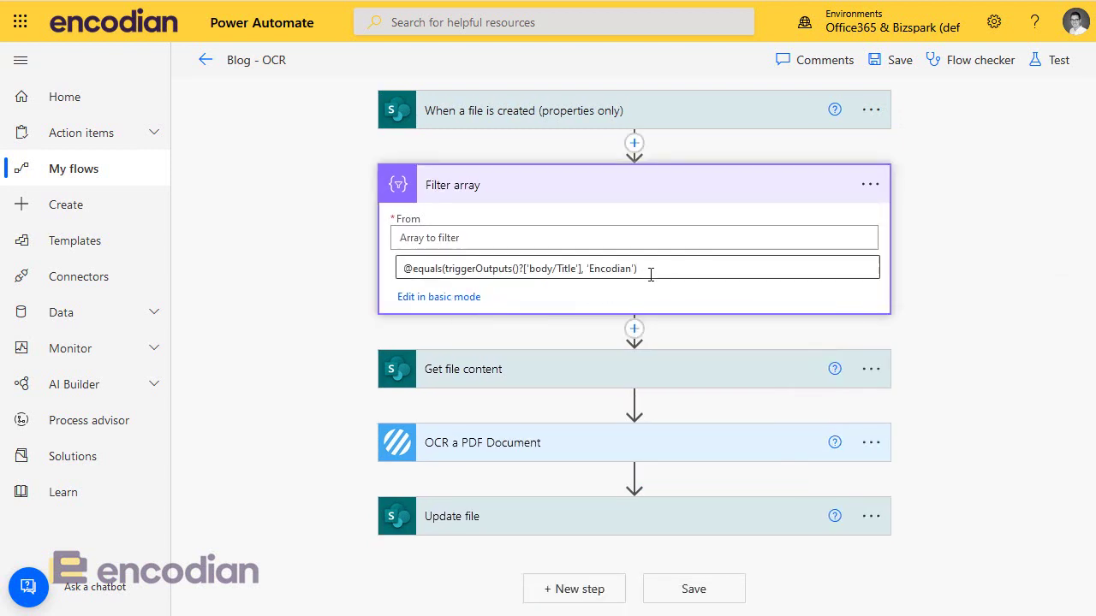
drag(661, 273, 398, 277)
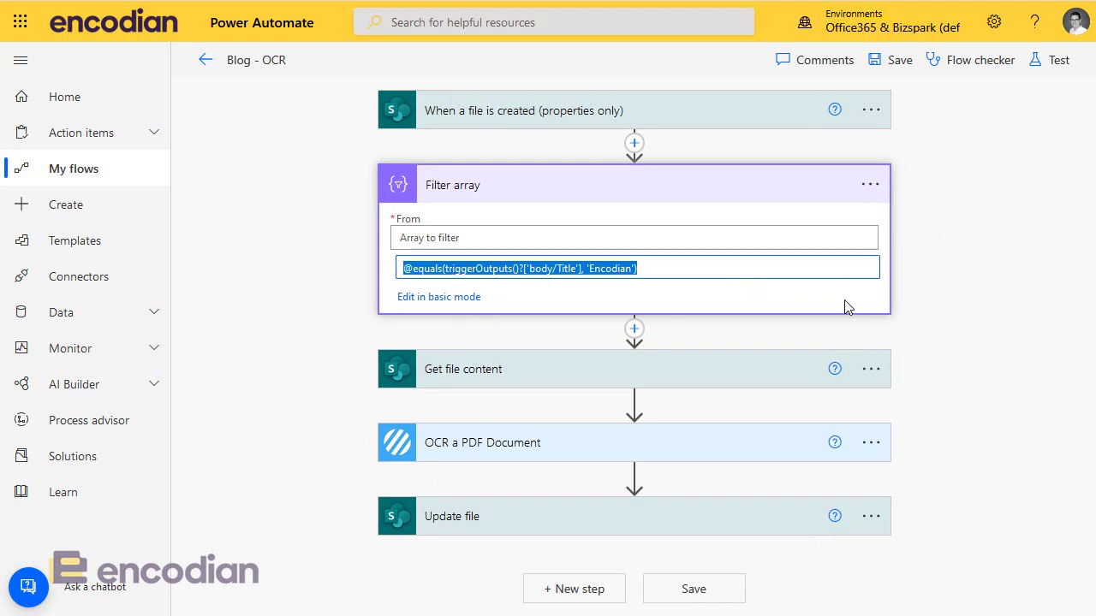